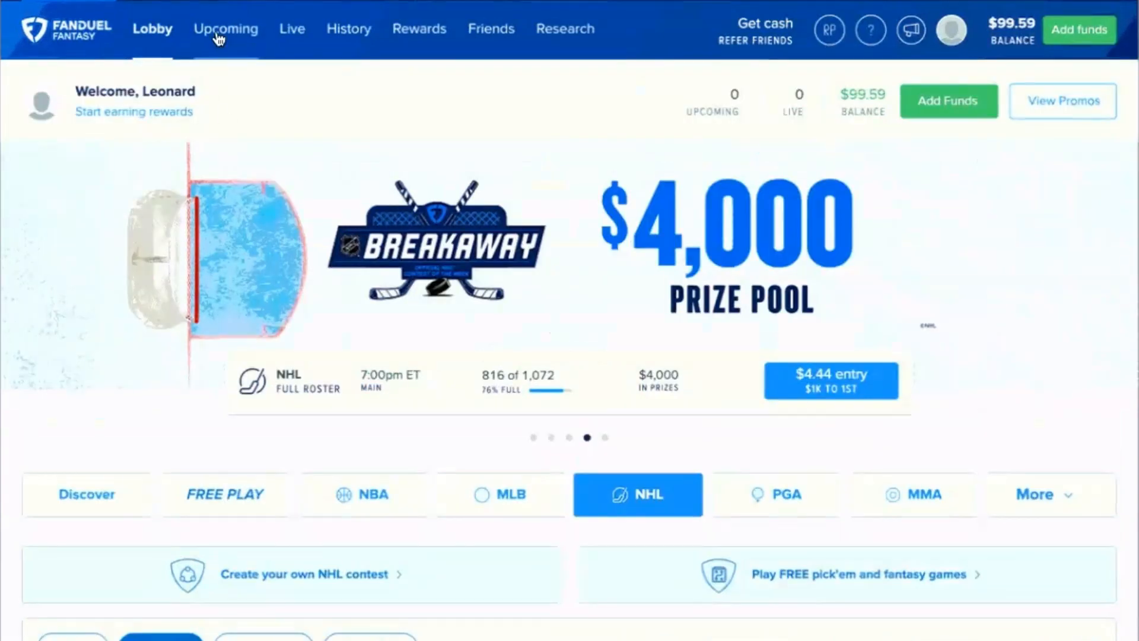
# Download the CSV template for editing the upcoming NHL 7:00pm ET (Main) entries
pyautogui.click(219, 39)
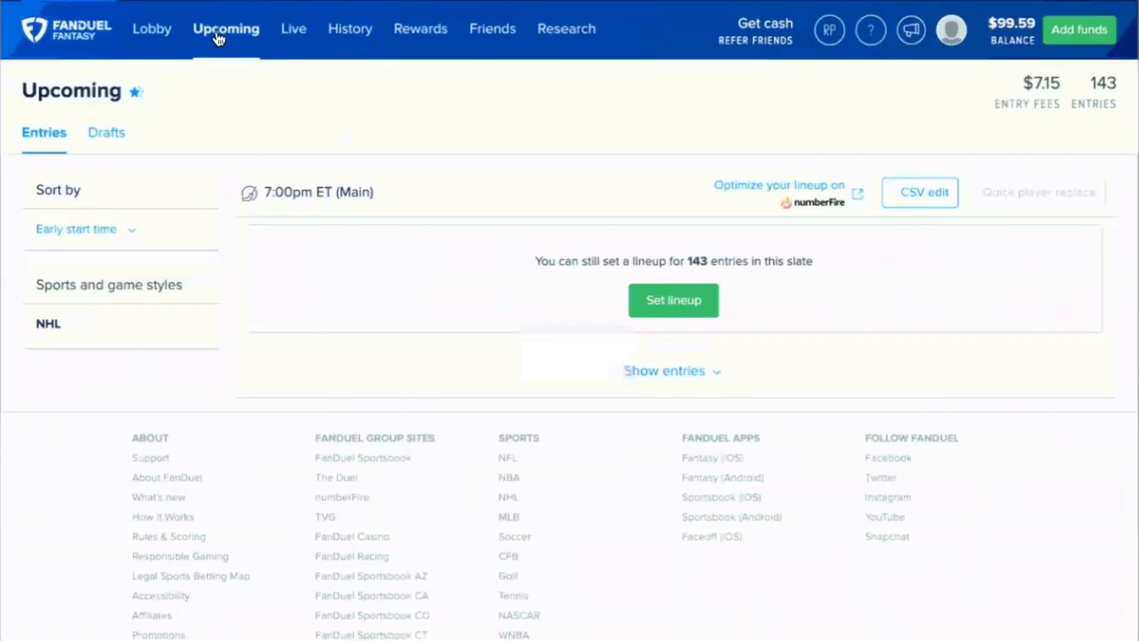
pyautogui.click(913, 200)
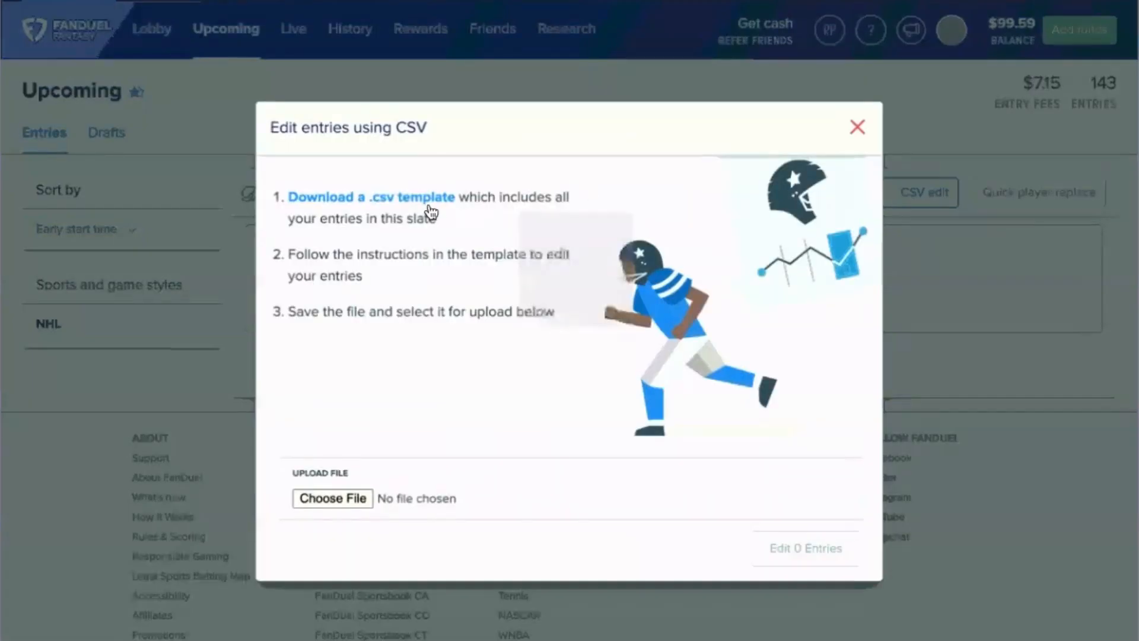
pyautogui.click(429, 206)
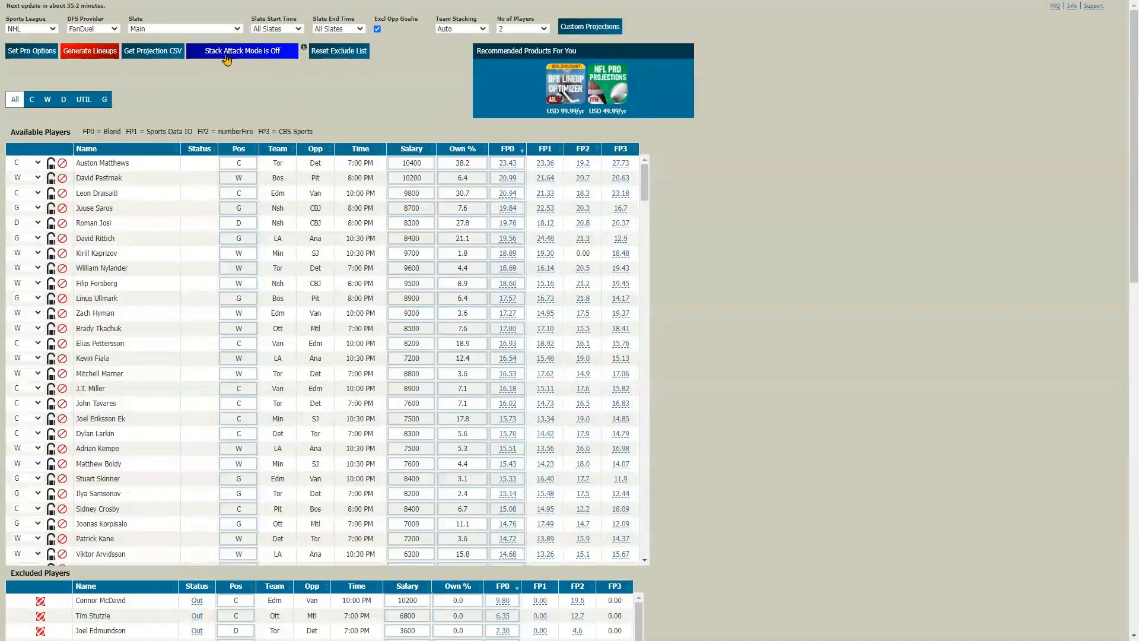
# In the DFS lineup optimizer, enable Stack Attack Mode with 10% maximum and 3% minimum goalie exposure for all teams, and save
pyautogui.click(227, 57)
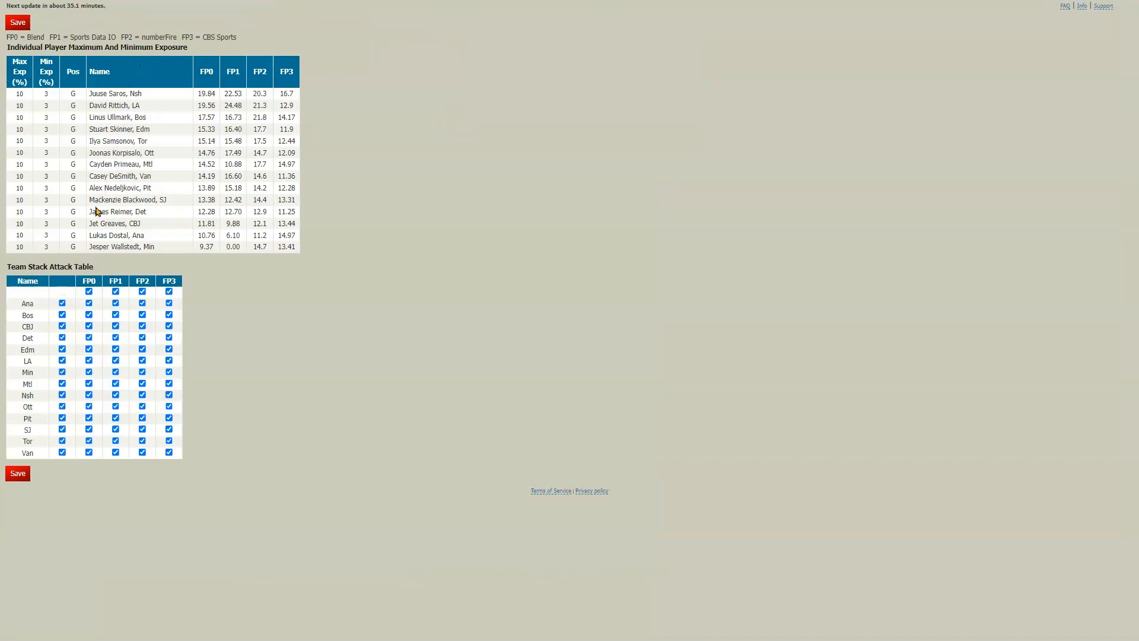
pyautogui.click(21, 93)
pyautogui.click(249, 352)
pyautogui.click(10, 479)
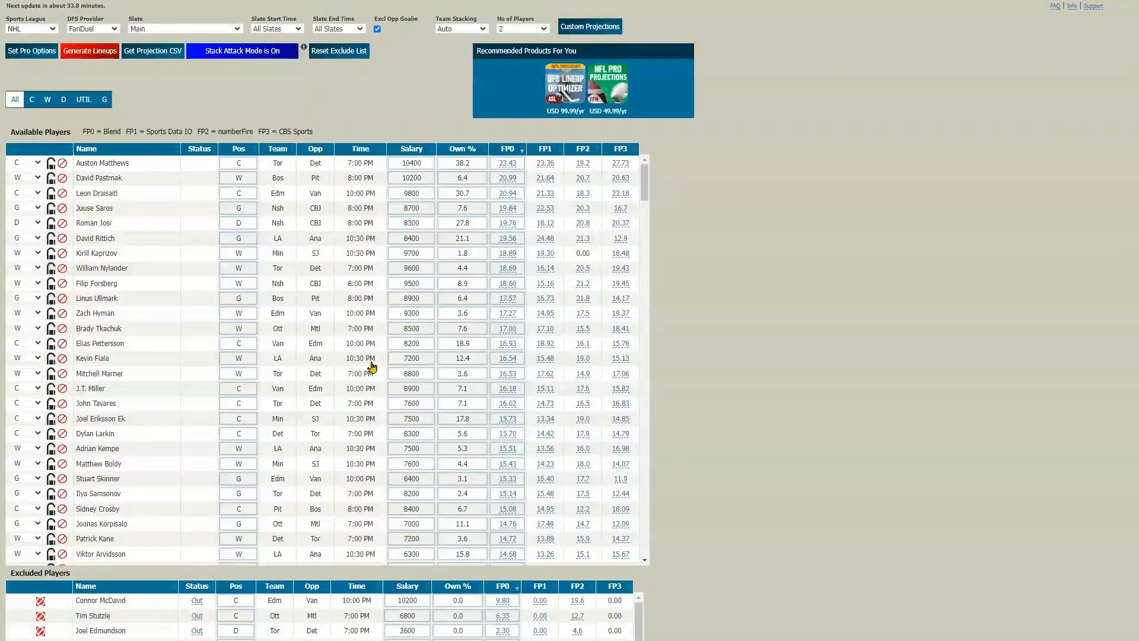
# In the Pro Options, set Global Max Exp to 10% and turn on Auto Team Stacking Bonus
pyautogui.click(23, 59)
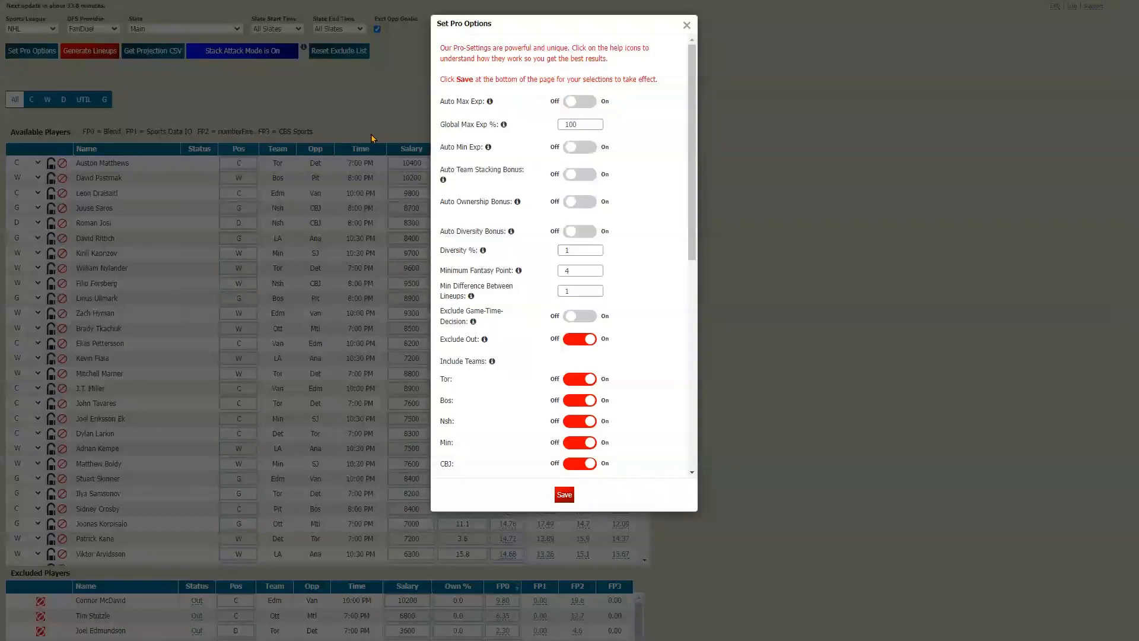
pyautogui.click(578, 124)
pyautogui.press('BackSpace')
pyautogui.click(580, 174)
# Use stacking bonuses by position and set C to C to -10, C to D to 10, and C to LW and C to RW to 3
pyautogui.click(582, 222)
pyautogui.click(592, 223)
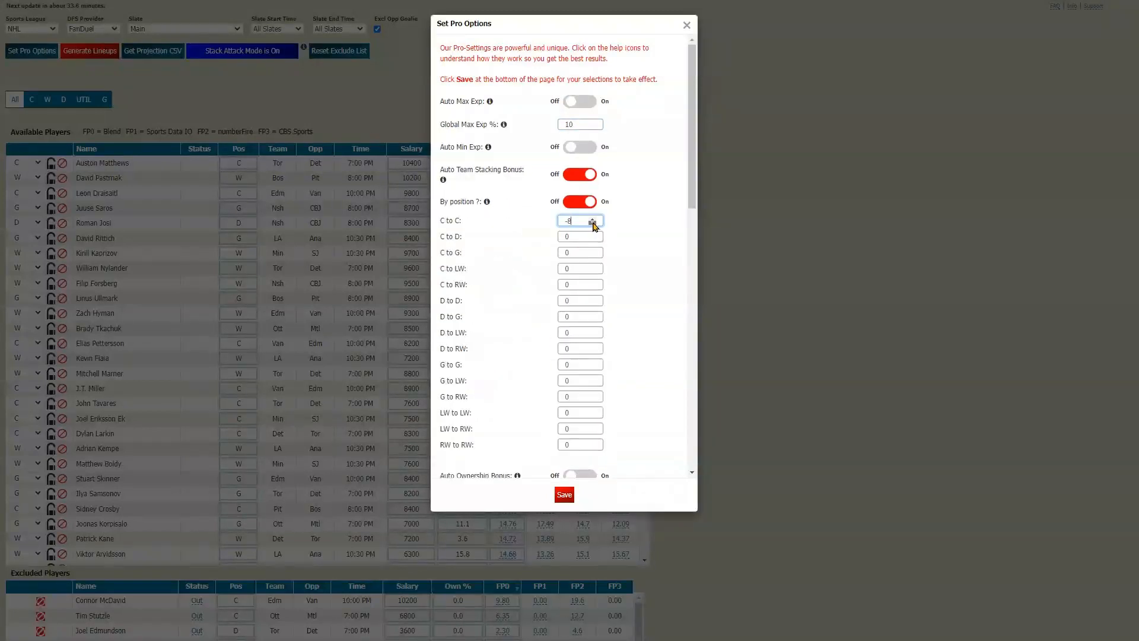
pyautogui.click(592, 223)
pyautogui.click(592, 234)
pyautogui.click(592, 235)
pyautogui.click(592, 267)
pyautogui.click(592, 283)
# Set the D to D stacking bonus to -10, and D to LW and D to RW to -4
pyautogui.click(592, 302)
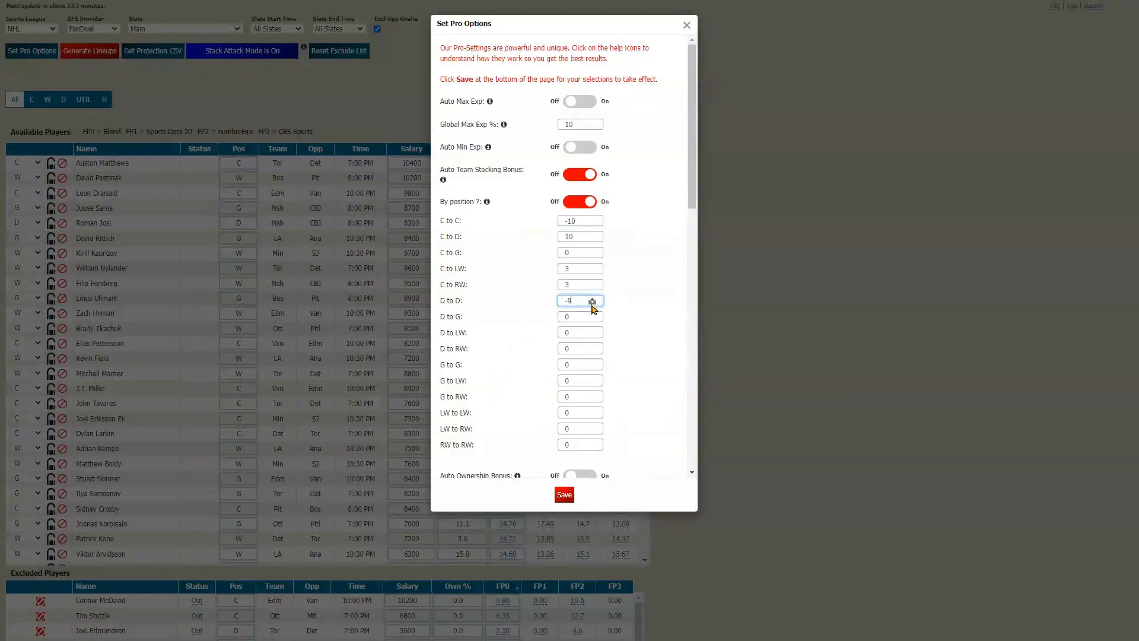
pyautogui.click(592, 334)
pyautogui.click(592, 351)
# Set LW to LW to -10, LW to RW to 6 and RW to RW to -10, and save the Pro Options
pyautogui.click(592, 415)
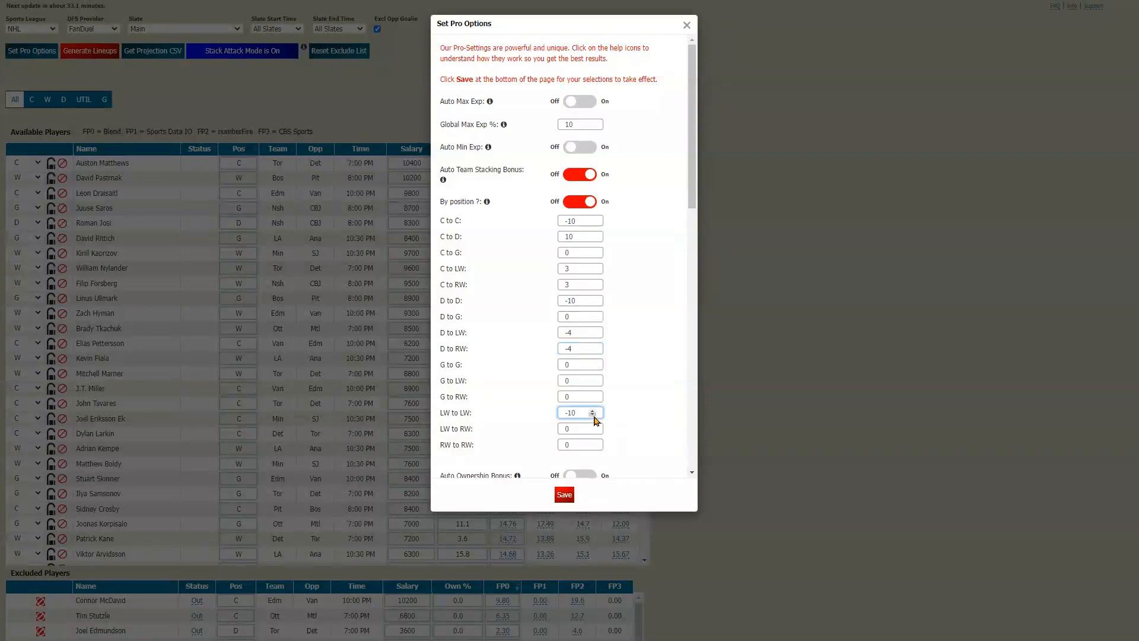
pyautogui.click(592, 427)
pyautogui.click(592, 447)
pyautogui.scroll(-1, 601, 384)
pyautogui.scroll(-2, 596, 356)
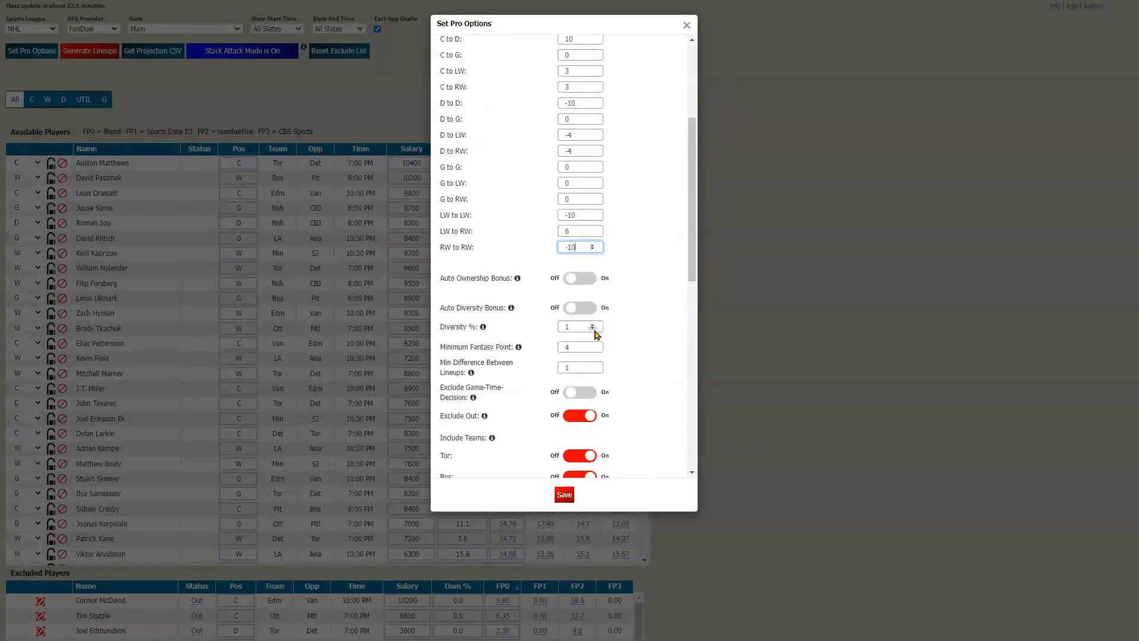
pyautogui.scroll(4, 611, 395)
pyautogui.click(564, 494)
# Find Boone Jenner in the available players and exclude him
pyautogui.hotkey('ctrl', 'f')
pyautogui.write('jennrt')
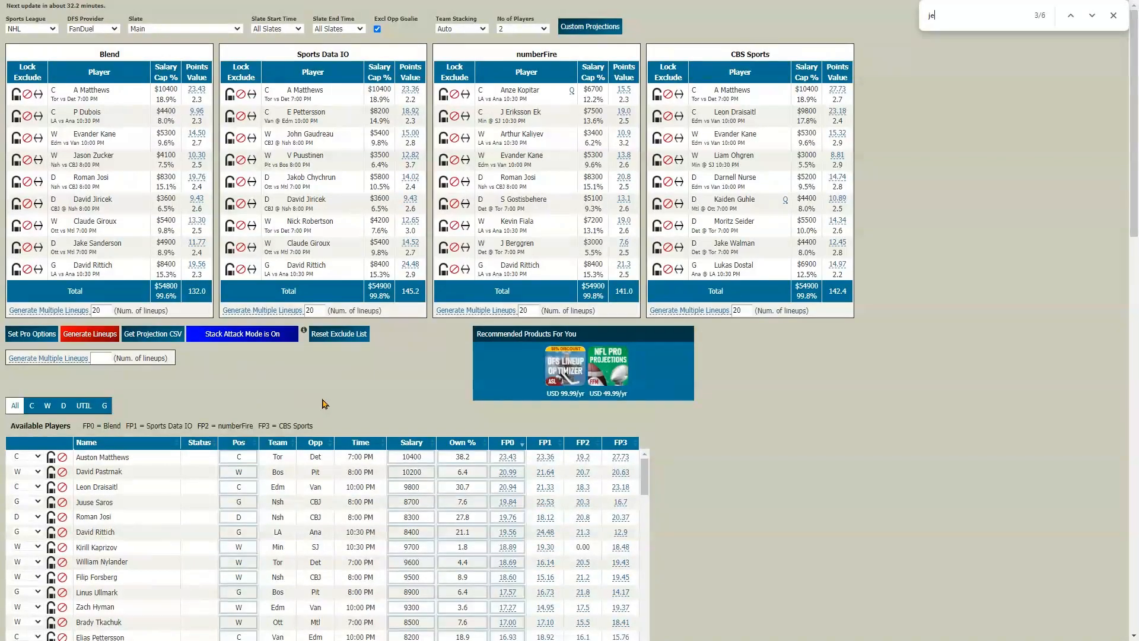
pyautogui.click(63, 323)
pyautogui.doubleClick(939, 16)
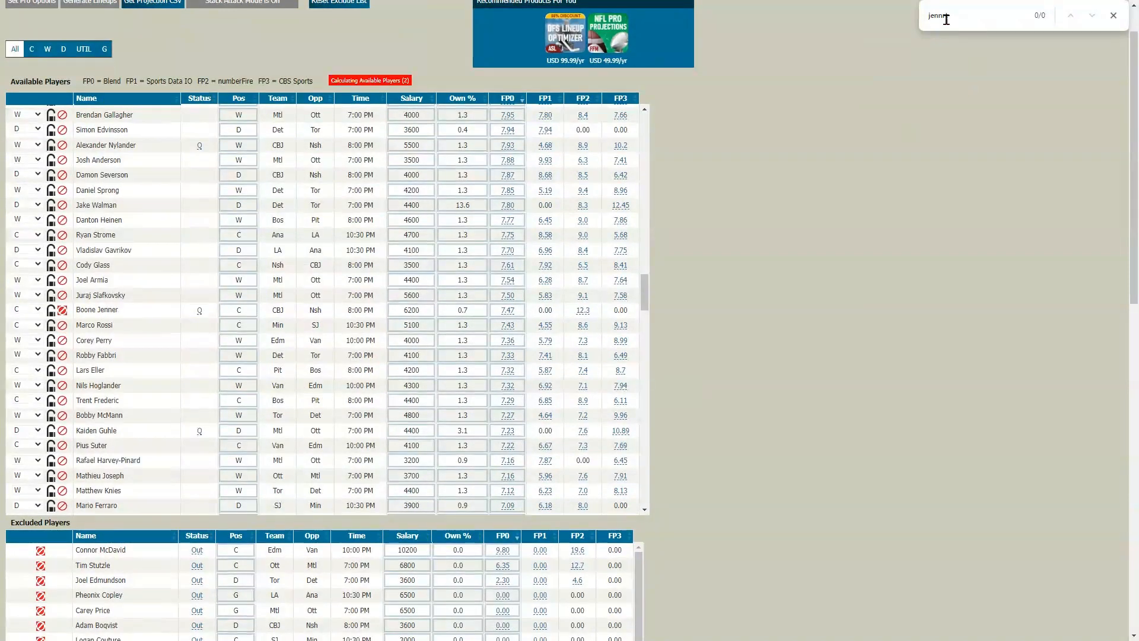
pyautogui.write('rasm')
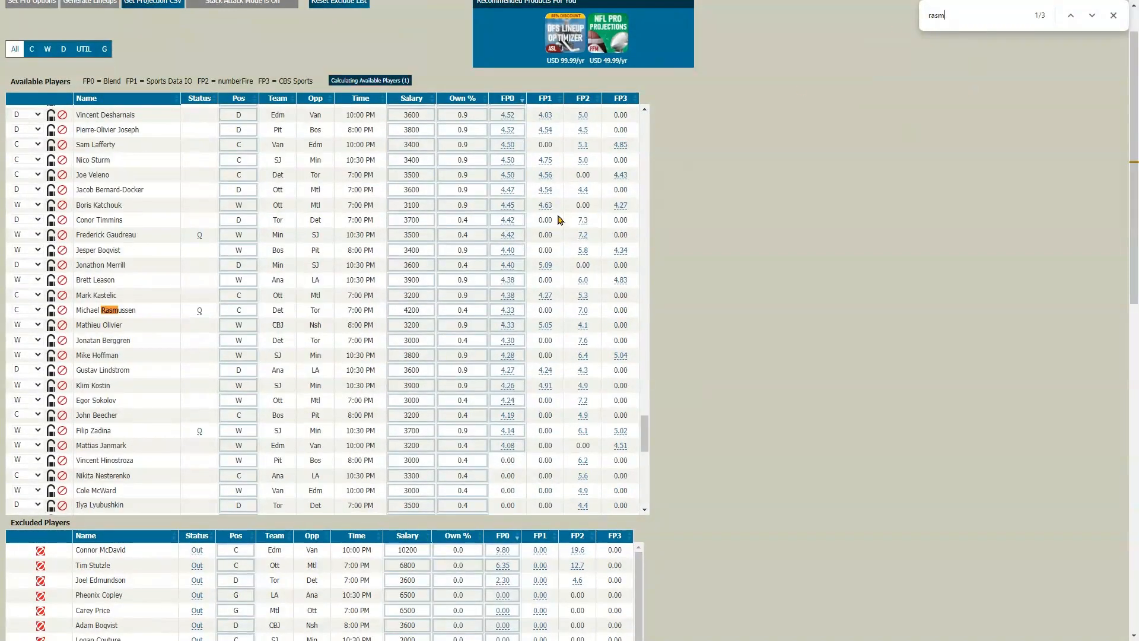
pyautogui.click(63, 310)
pyautogui.click(959, 15)
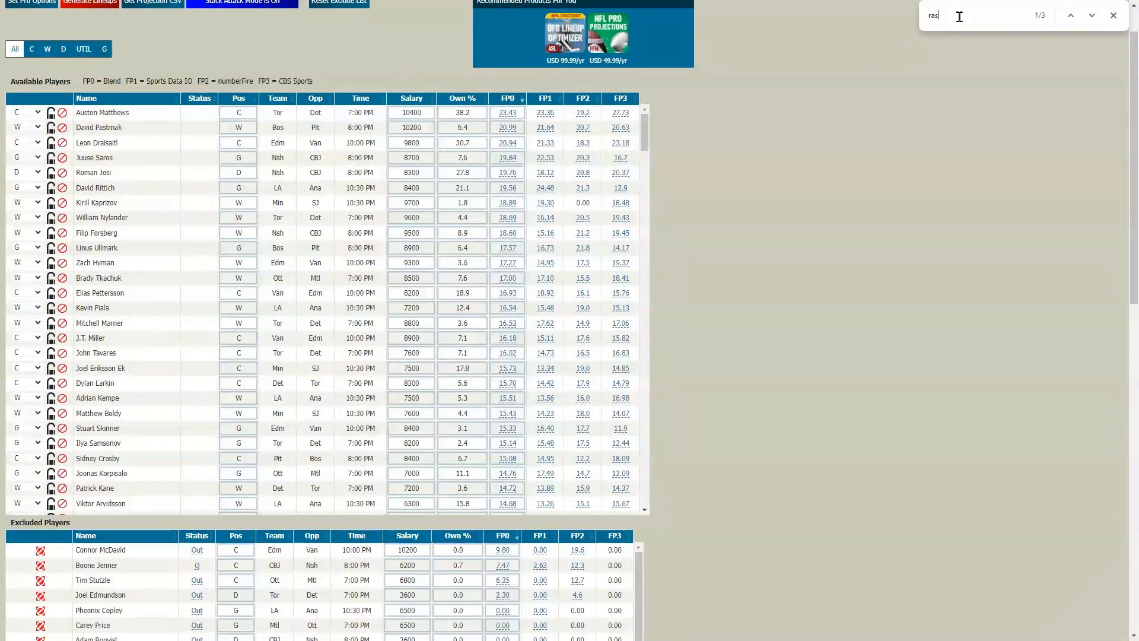
pyautogui.press('Return')
pyautogui.click(63, 313)
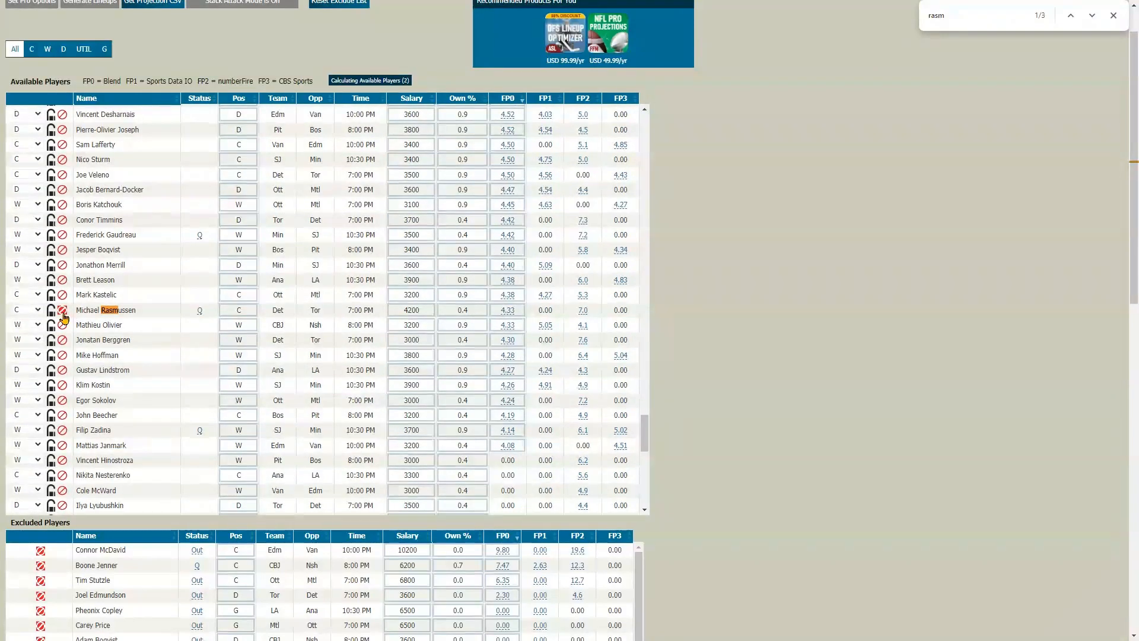
# Search the page for "copp" and exclude Andrew Copp from the available players
pyautogui.doubleClick(942, 21)
pyautogui.write('copp')
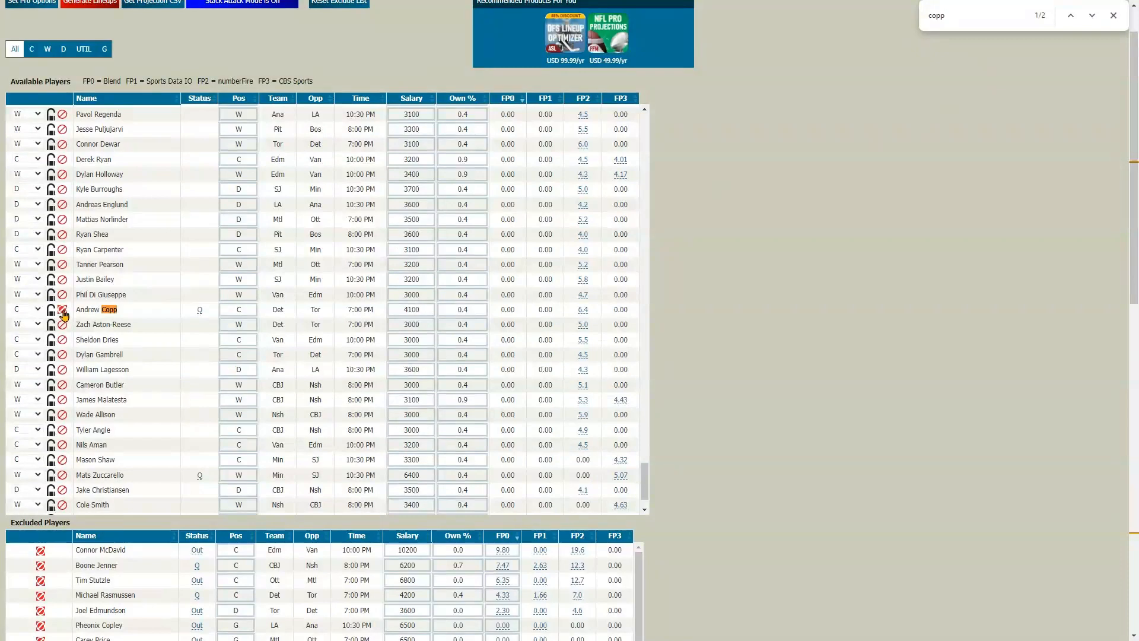
pyautogui.scroll(1, 726, 287)
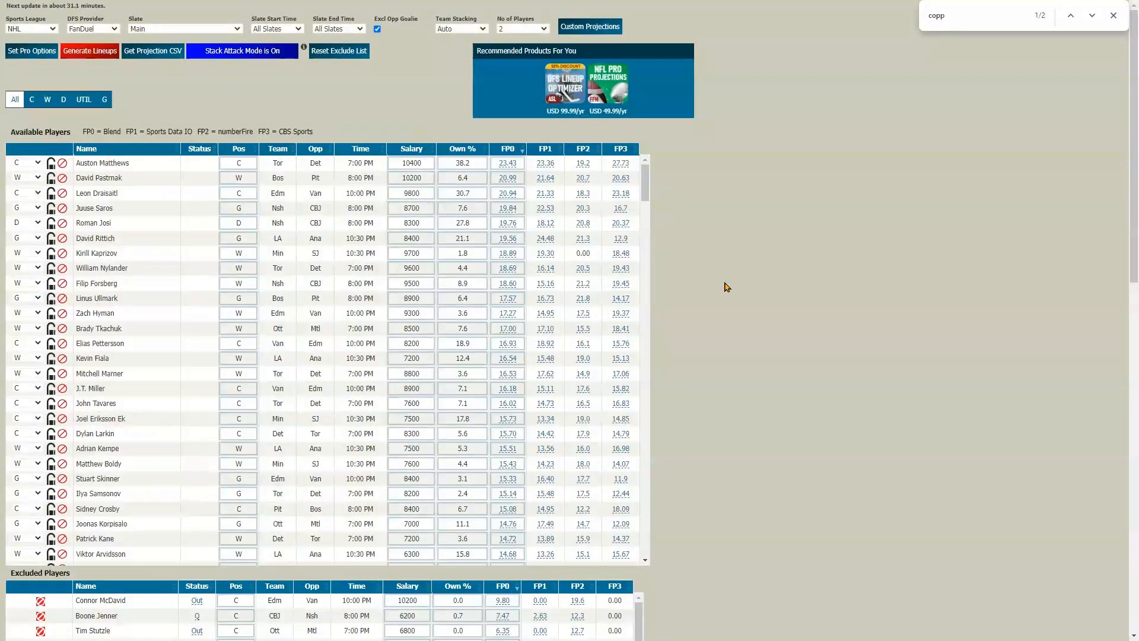
# Generate the optimal lineups, and run multiple-lineup generation for 143 lineups
pyautogui.click(78, 54)
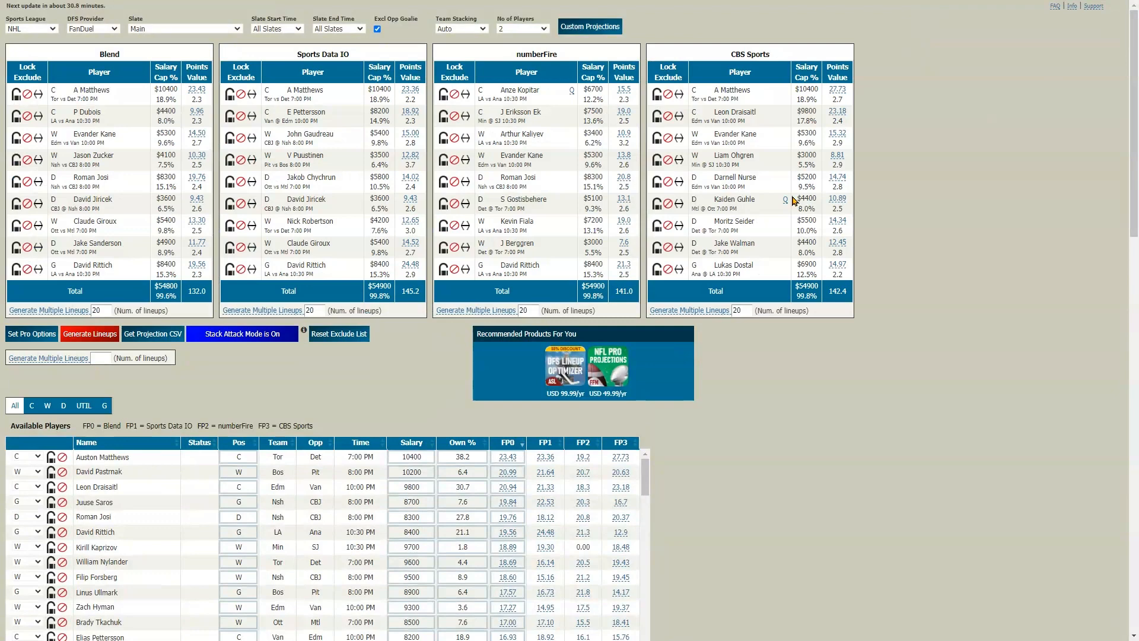
pyautogui.click(106, 362)
pyautogui.write('143')
pyautogui.click(77, 363)
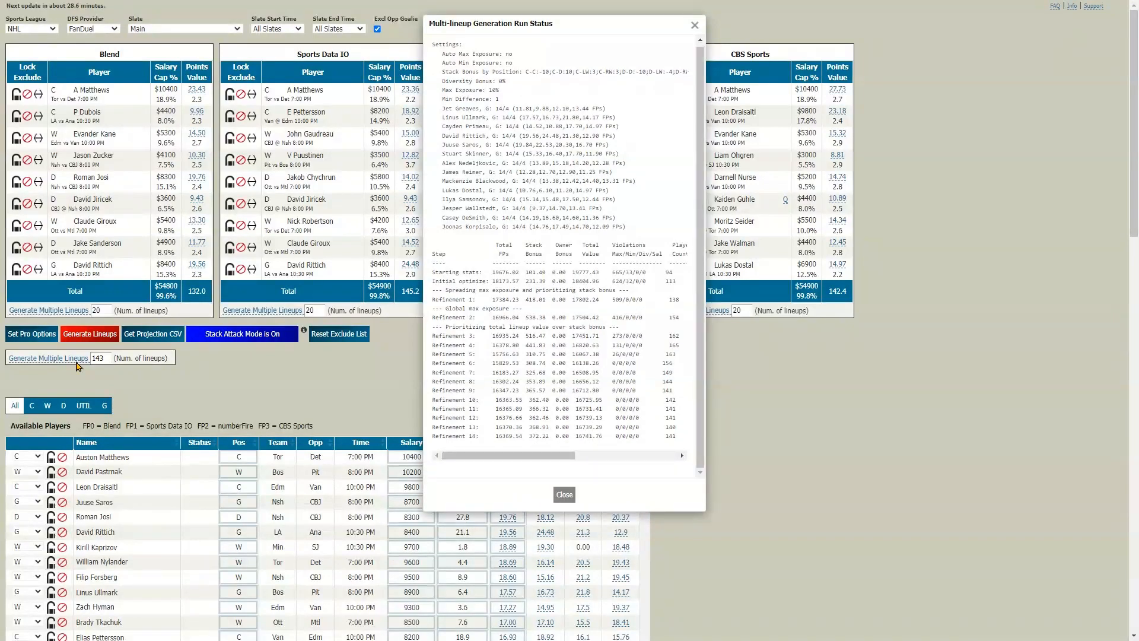
# Examine the lineups per team and the stack statistics in the multi-lineup generation run status, and close it
pyautogui.scroll(-6, 592, 255)
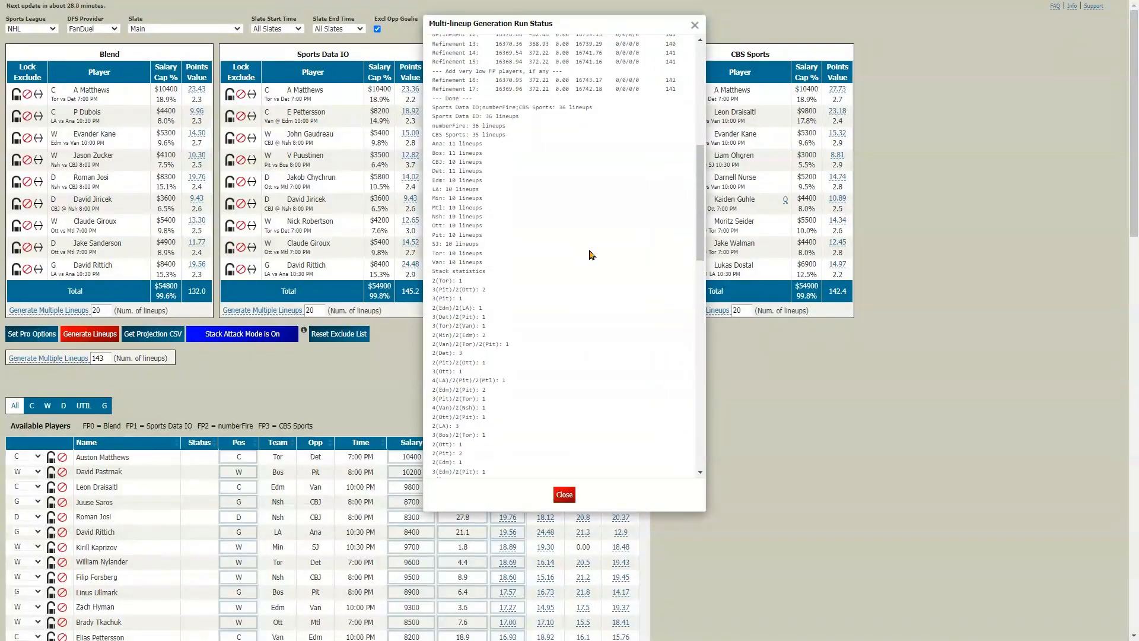
pyautogui.scroll(-3, 591, 256)
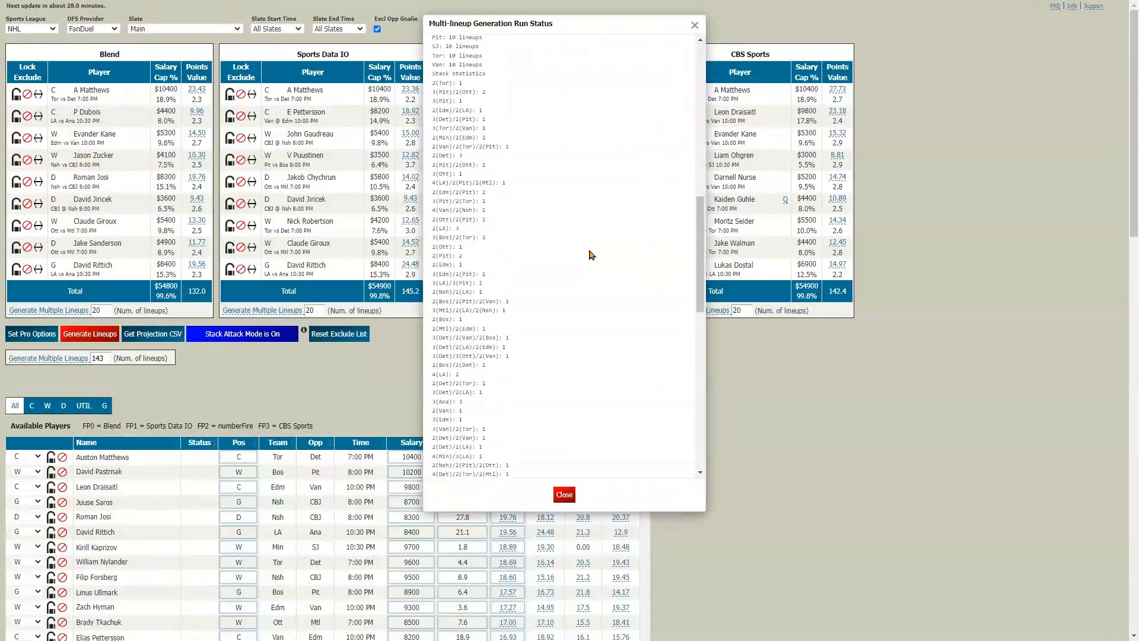
pyautogui.scroll(-2, 592, 255)
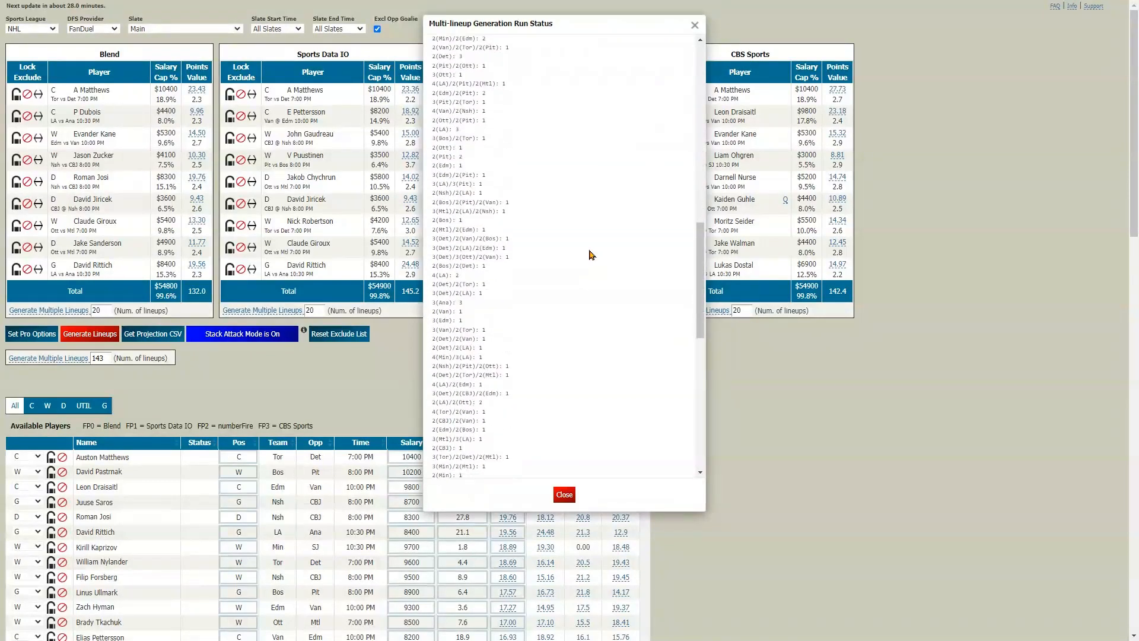
pyautogui.scroll(-3, 591, 255)
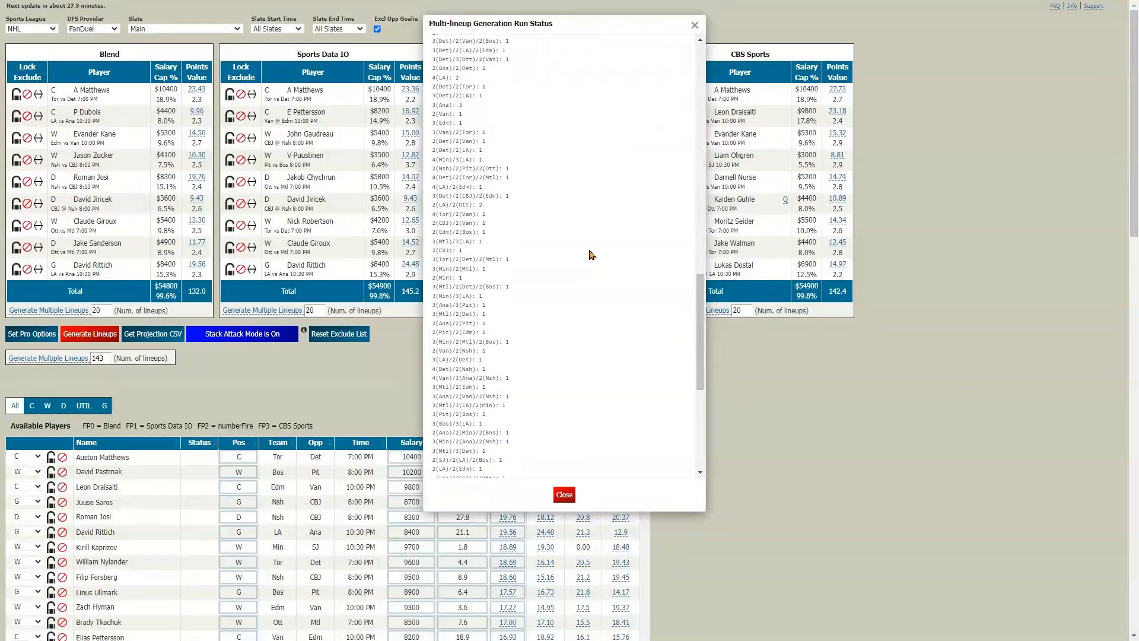
pyautogui.scroll(-5, 592, 255)
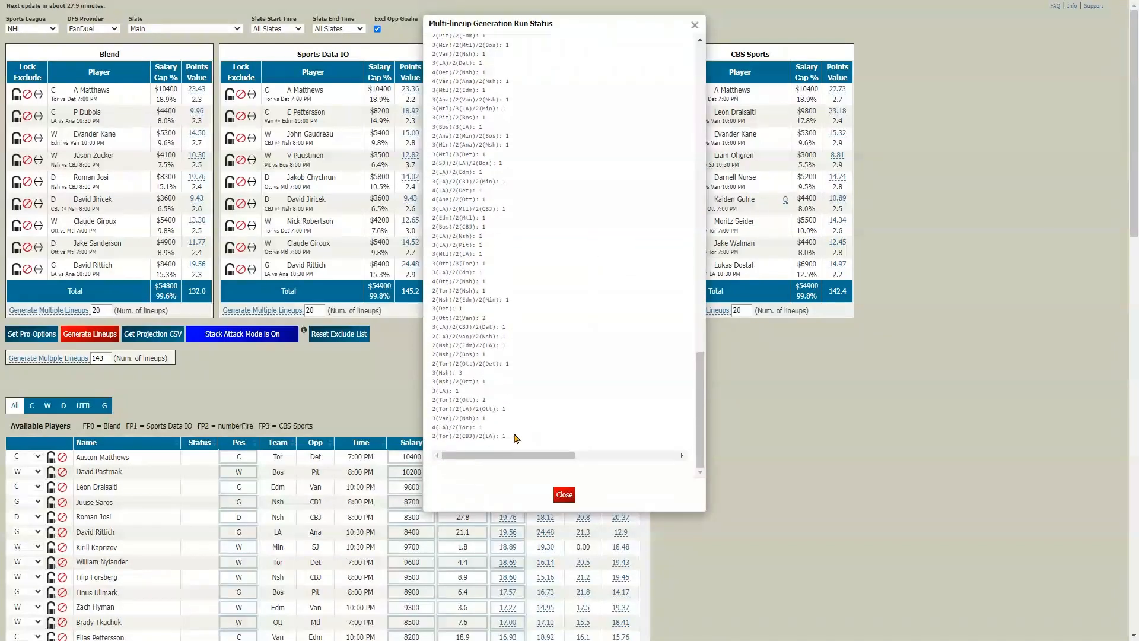
pyautogui.moveTo(434, 438); pyautogui.dragTo(492, 438)
pyautogui.moveTo(432, 409); pyautogui.dragTo(495, 410)
pyautogui.moveTo(433, 345); pyautogui.dragTo(495, 347)
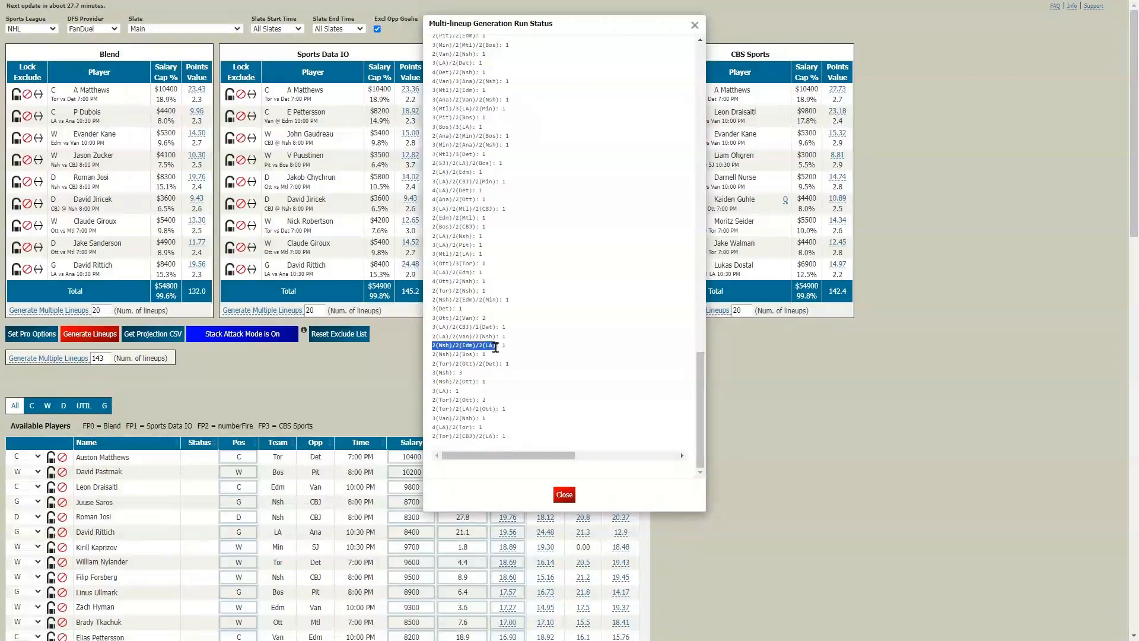
pyautogui.click(564, 495)
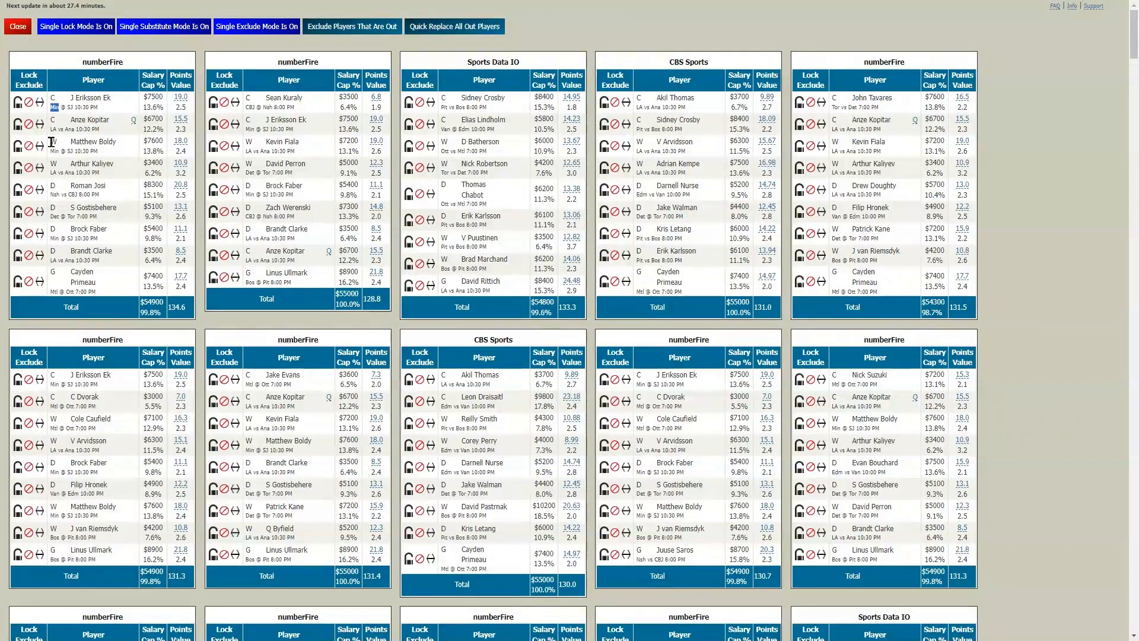
# Check which players in the first numberFire lineup share the same team, marking the Min and LA labels
pyautogui.doubleClick(55, 151)
pyautogui.click(52, 241)
pyautogui.doubleClick(53, 172)
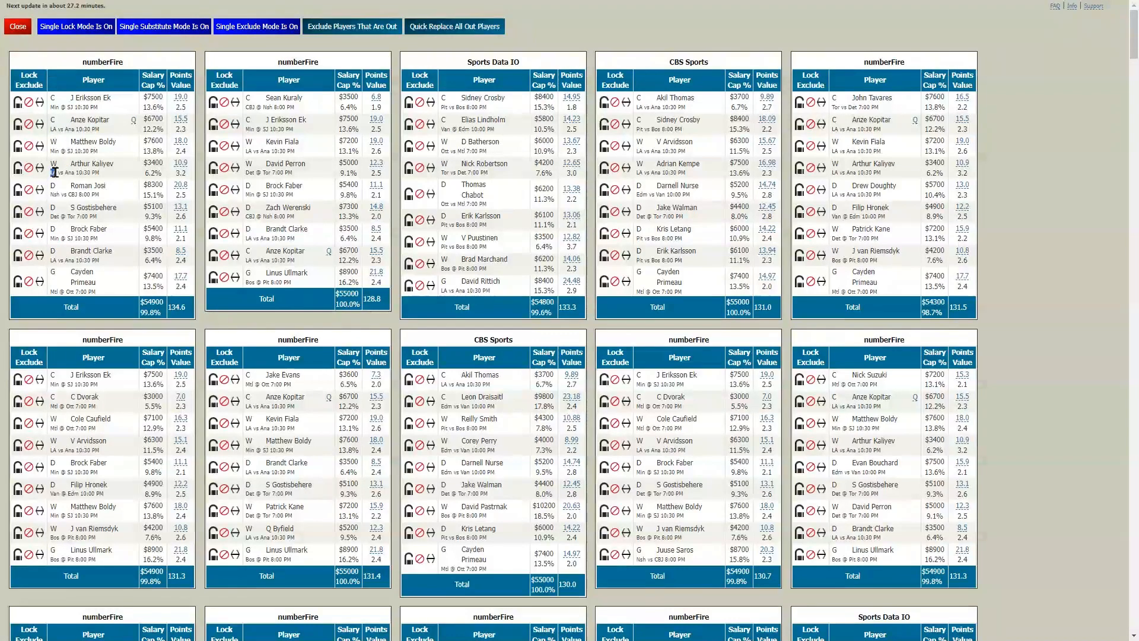
pyautogui.doubleClick(54, 260)
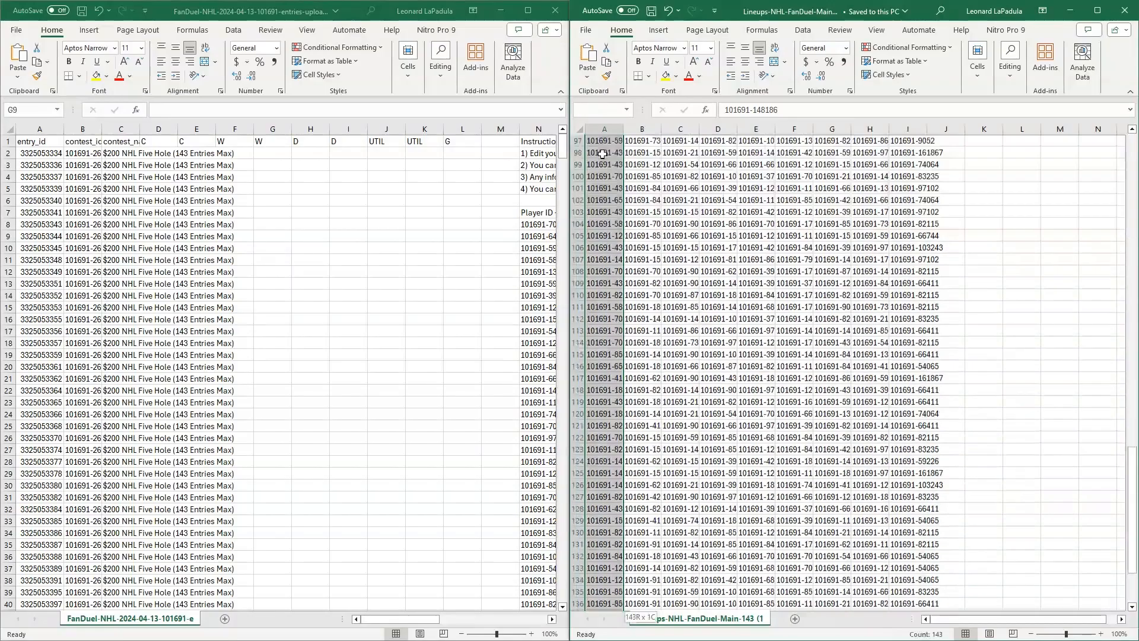
# In Excel, copy all the generated lineups and paste them into the FanDuel entries template starting at cell D2
pyautogui.hotkey('ctrl', 'shift', 'End')
pyautogui.hotkey('ctrl', 'c')
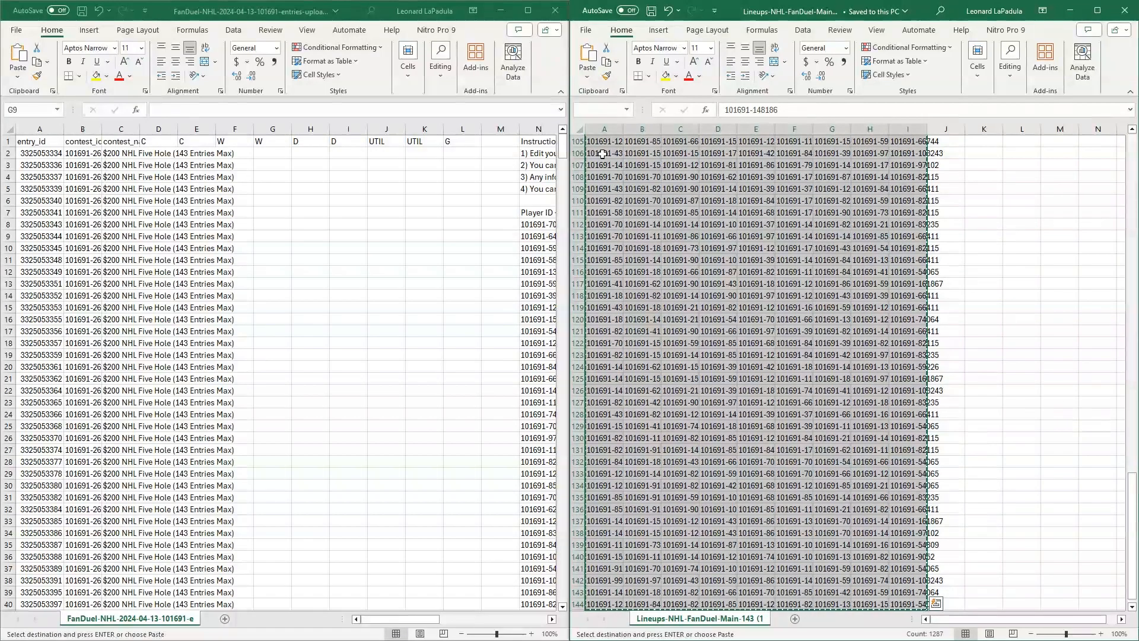
pyautogui.click(156, 152)
pyautogui.click(156, 152)
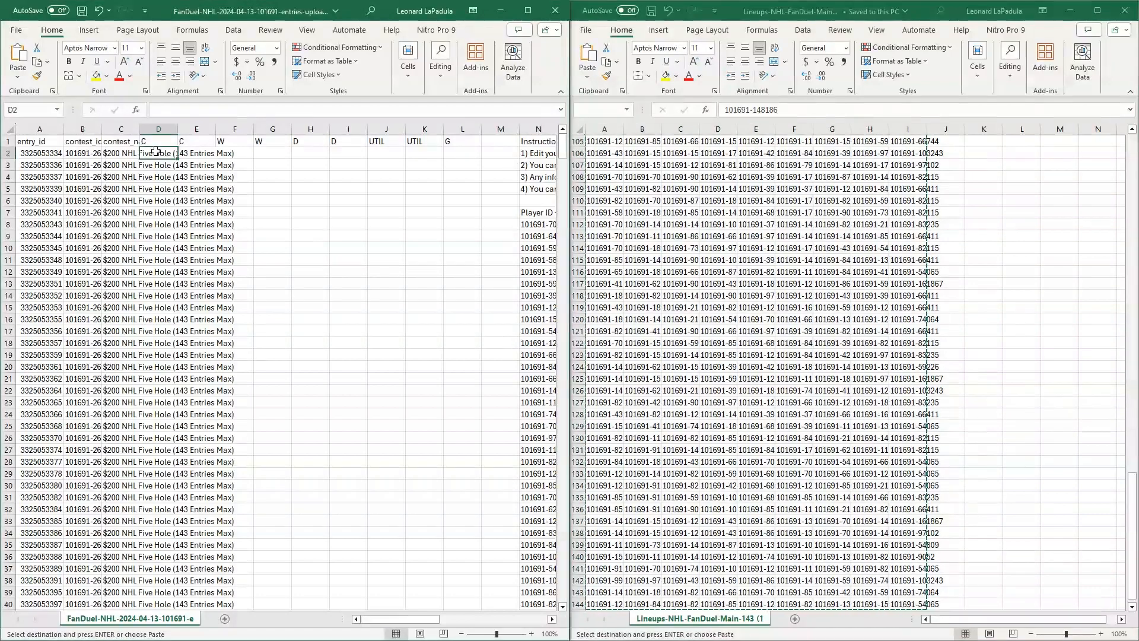
pyautogui.hotkey('ctrl', 'v')
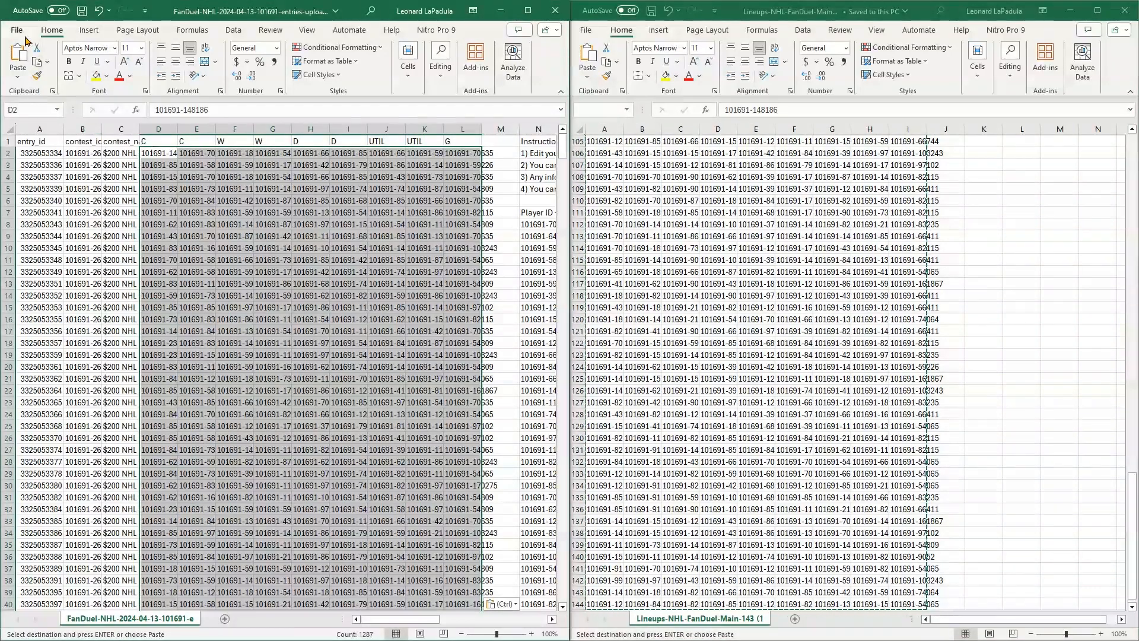
pyautogui.click(22, 35)
pyautogui.click(38, 213)
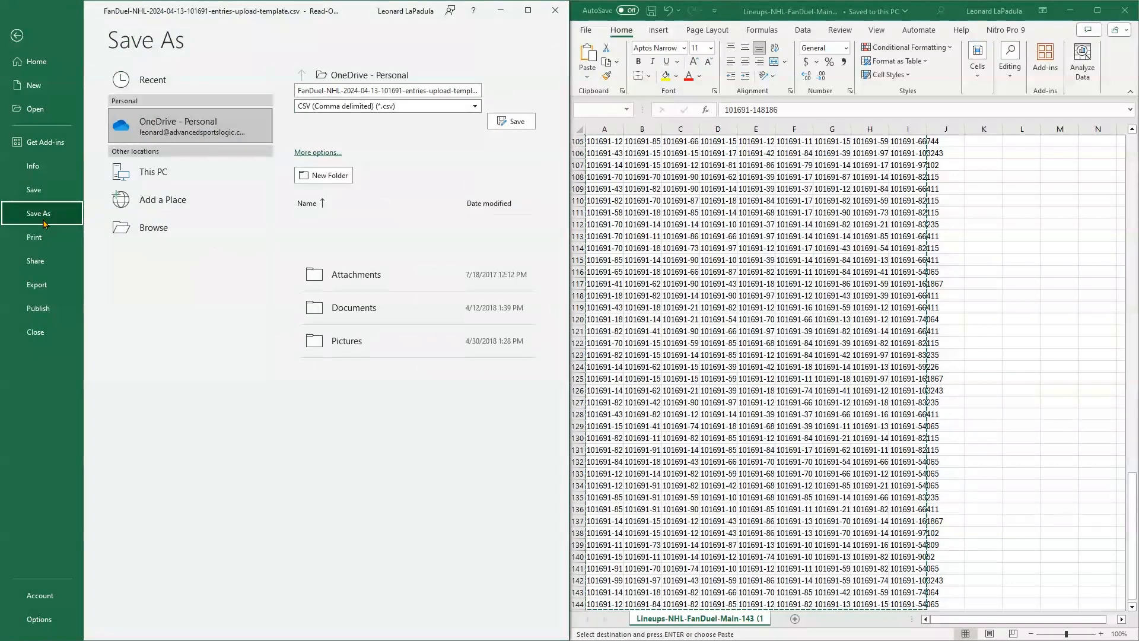
pyautogui.click(122, 230)
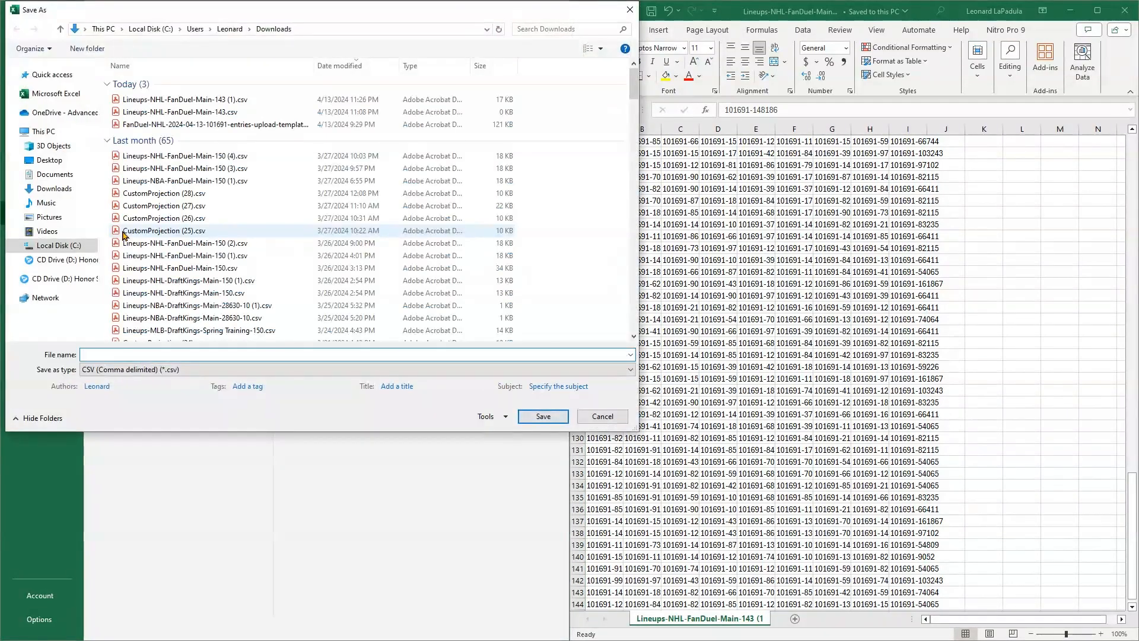
pyautogui.click(192, 124)
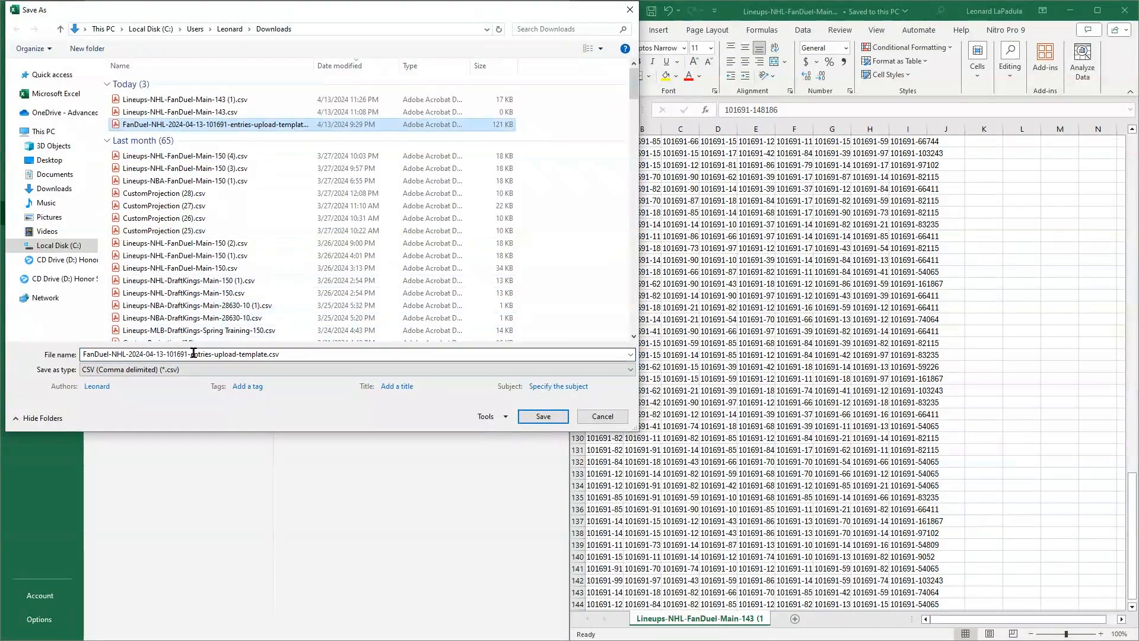
pyautogui.click(216, 353)
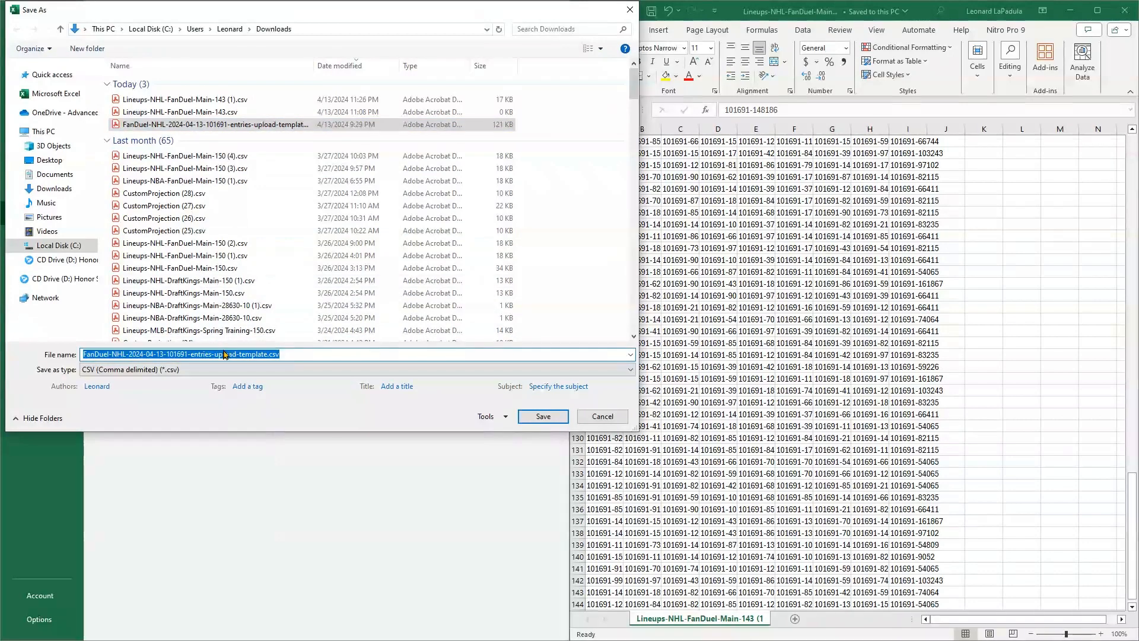
pyautogui.click(216, 353)
pyautogui.moveTo(216, 353); pyautogui.dragTo(256, 356)
pyautogui.write('lineups')
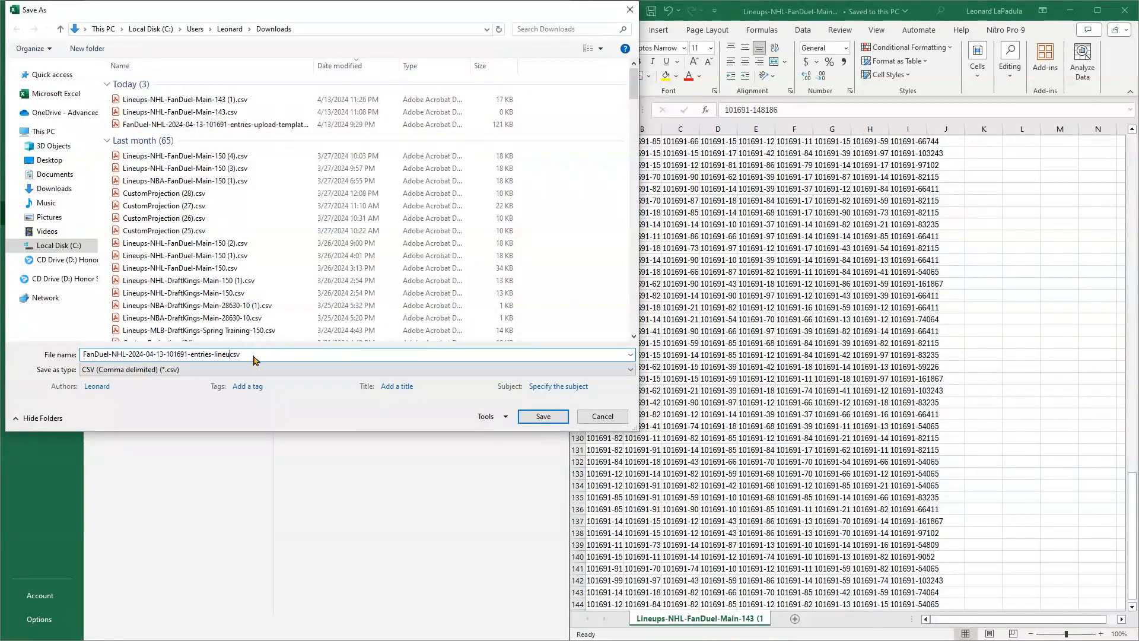
pyautogui.press('Delete')
pyautogui.press('Delete')
pyautogui.press('Delete')
pyautogui.press('Return')
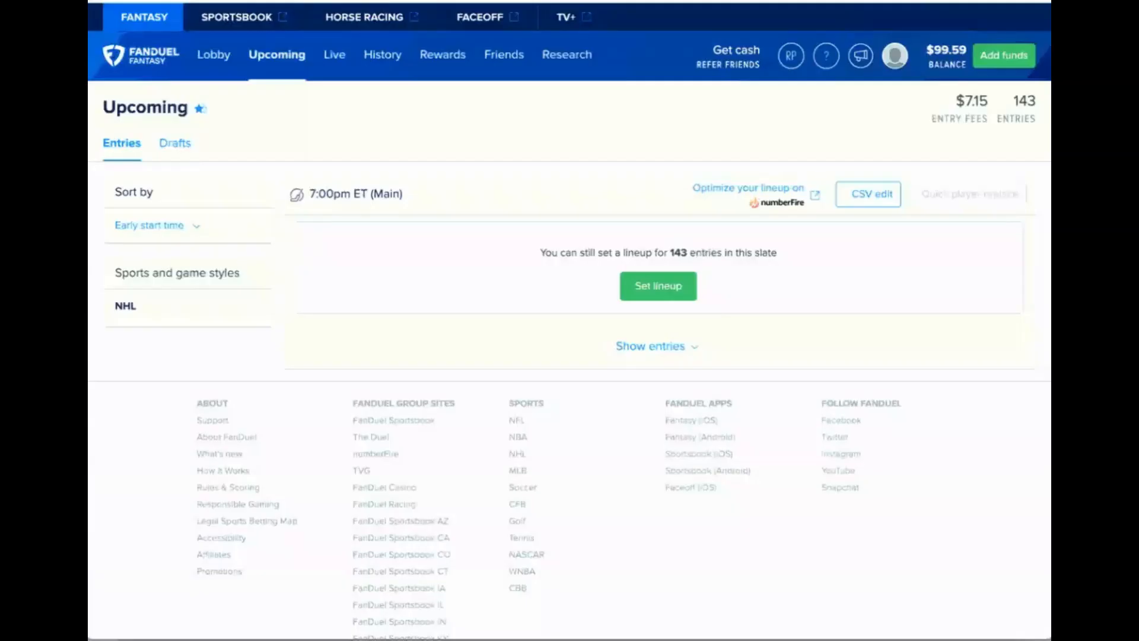
pyautogui.click(867, 202)
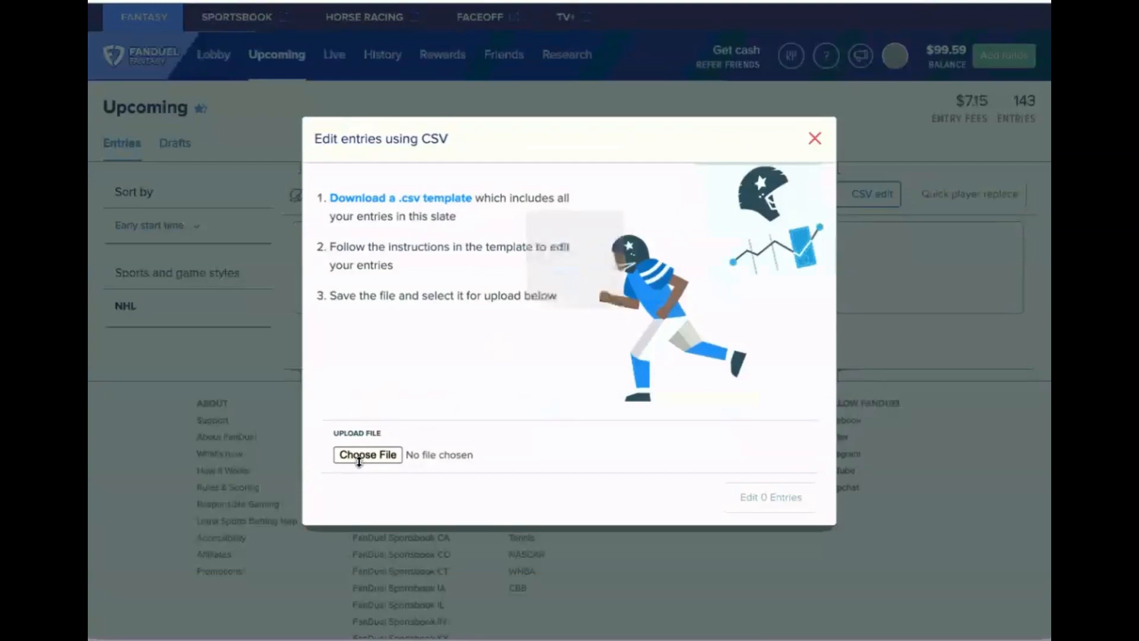
pyautogui.click(359, 457)
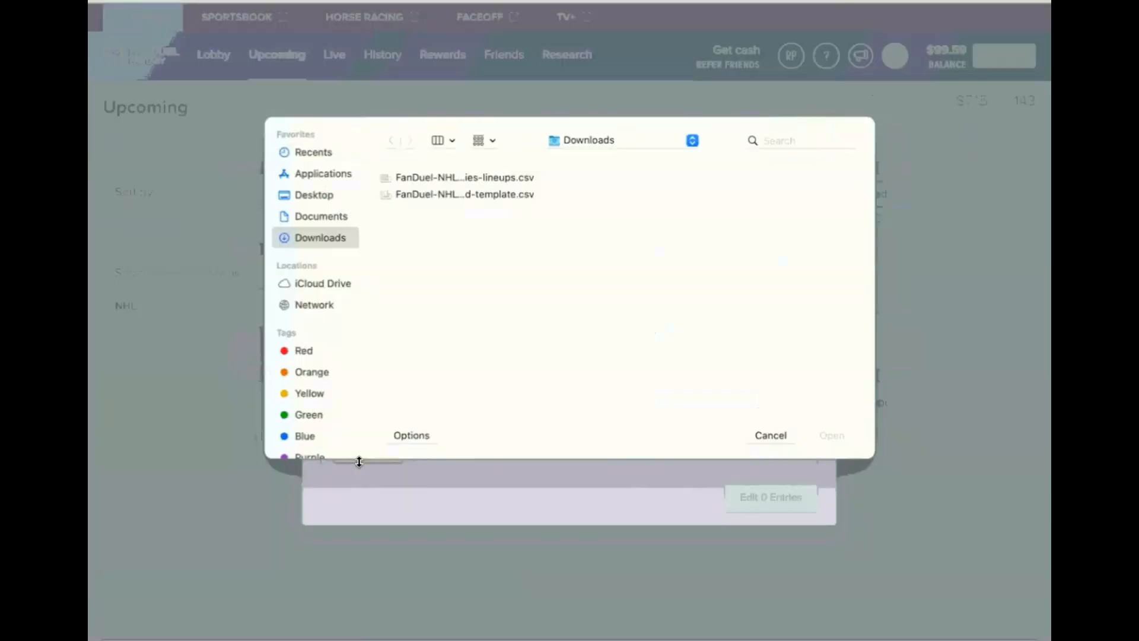
pyautogui.click(455, 178)
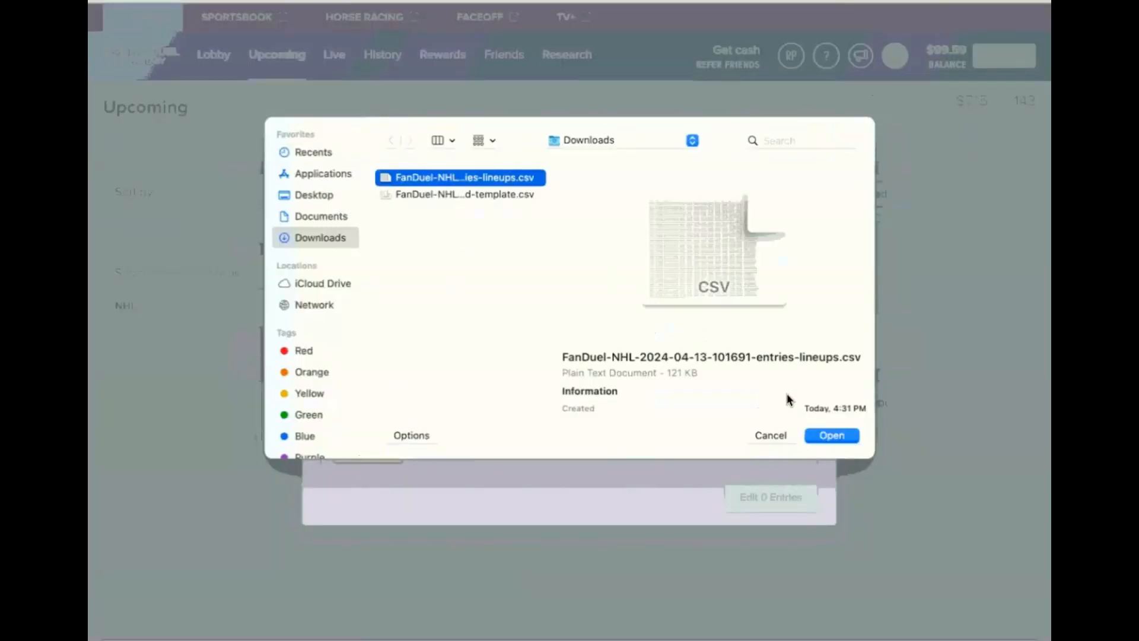
pyautogui.click(839, 438)
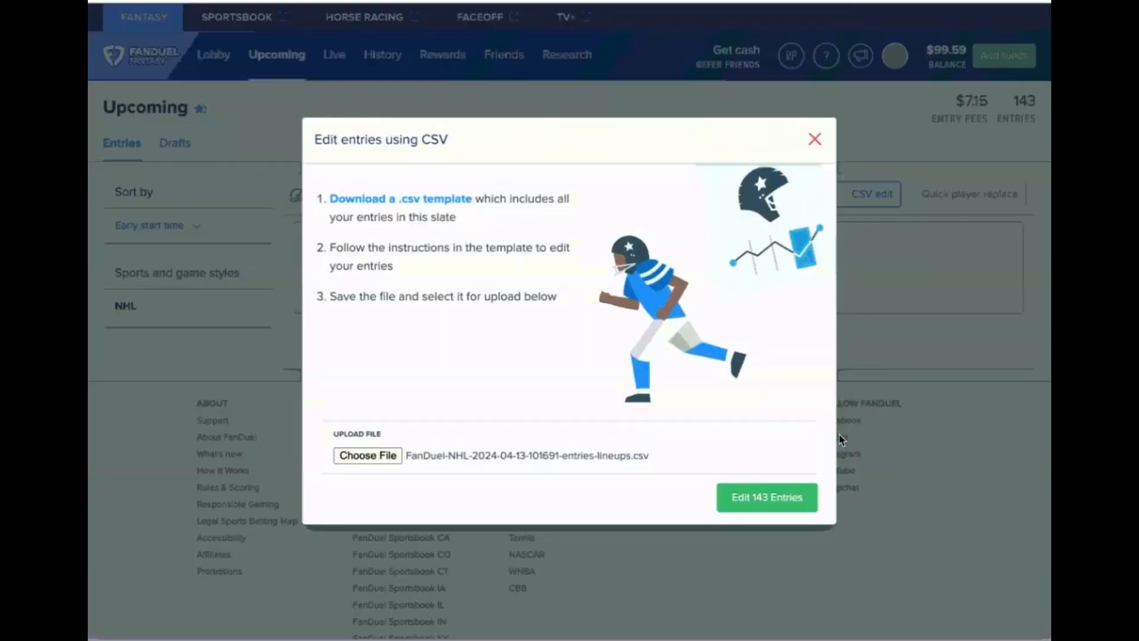
pyautogui.click(787, 499)
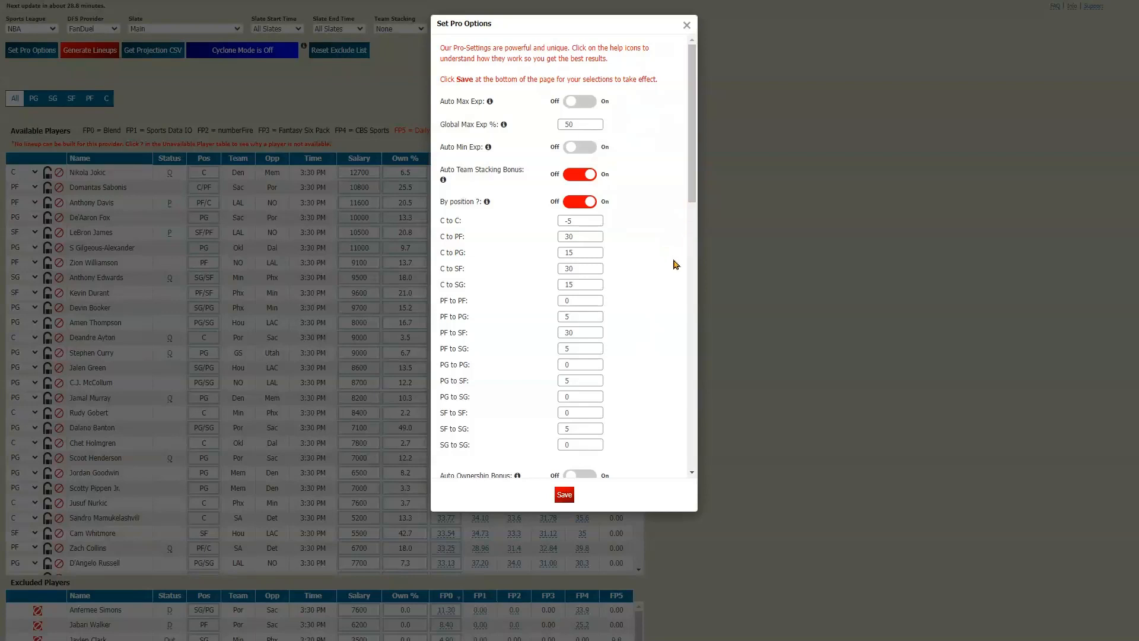
# Save the NBA pro options, turn on Cyclone Mode, and save the Team Stack Attack table with FP0 to FP4 enabled
pyautogui.click(565, 498)
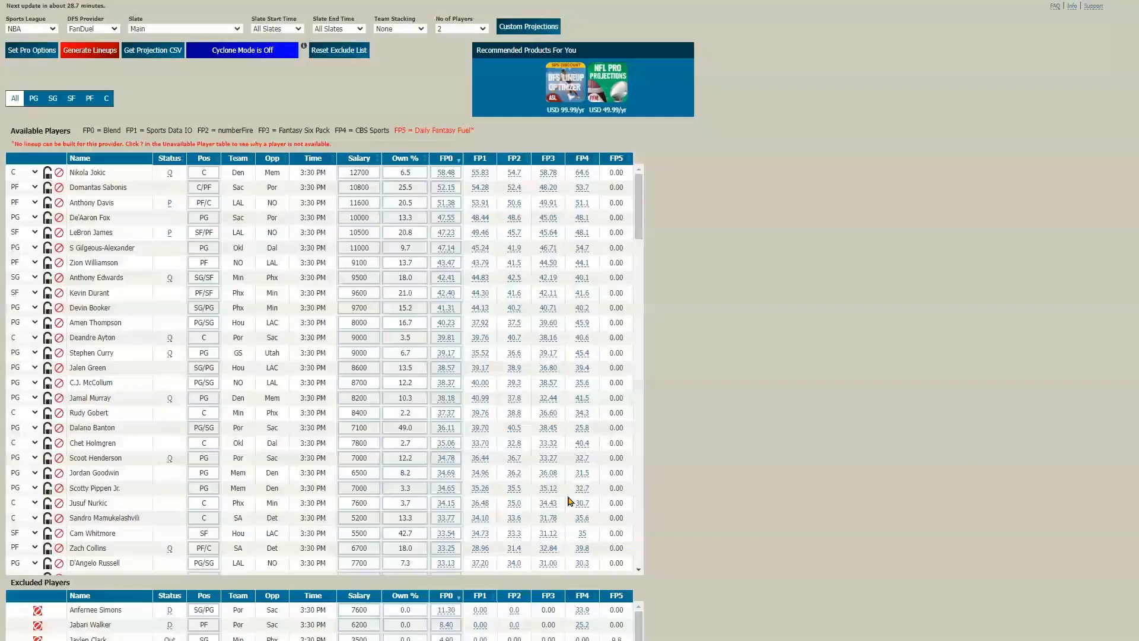
pyautogui.click(229, 52)
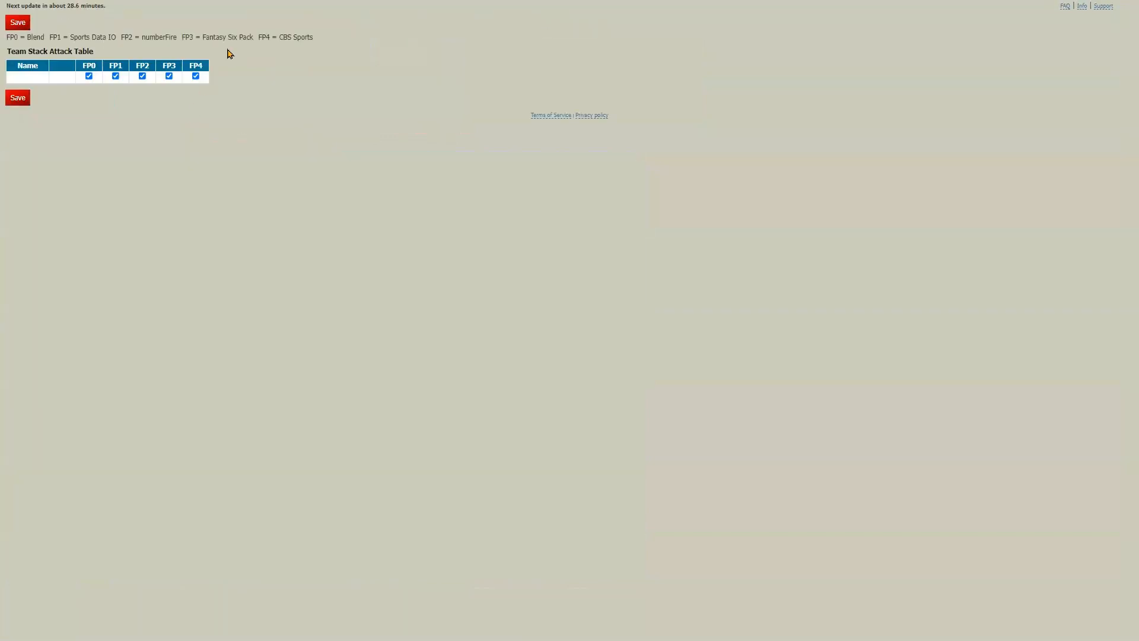
pyautogui.click(24, 102)
# Generate the NBA lineups for each projection provider and produce 30 multiple lineups across all providers, closing the run status
pyautogui.click(83, 55)
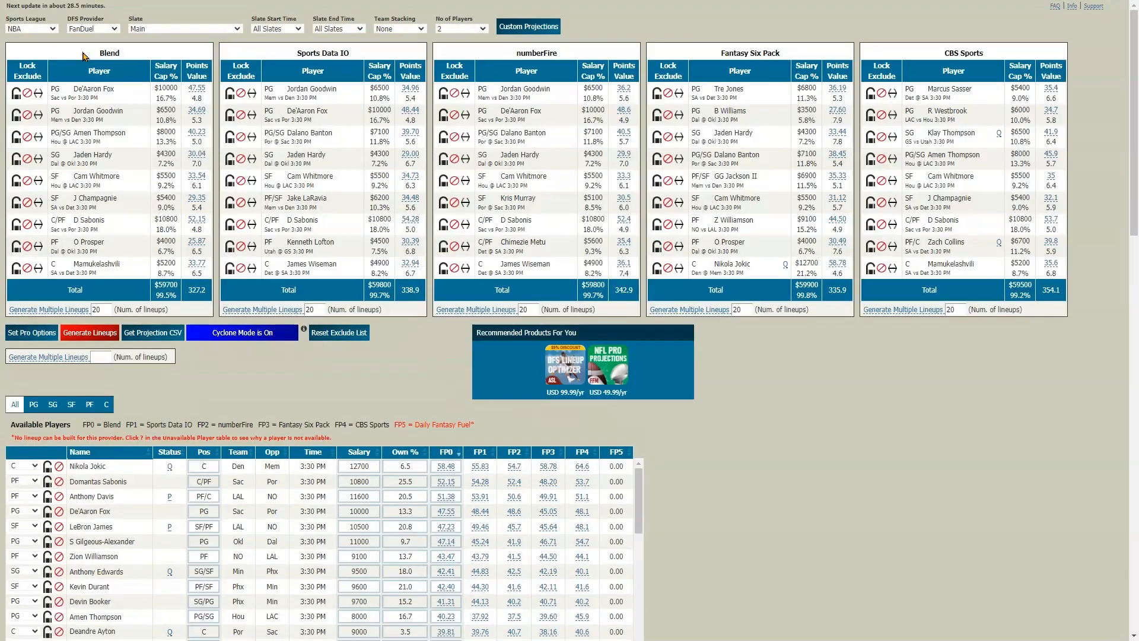
pyautogui.click(95, 358)
pyautogui.write('30')
pyautogui.click(86, 358)
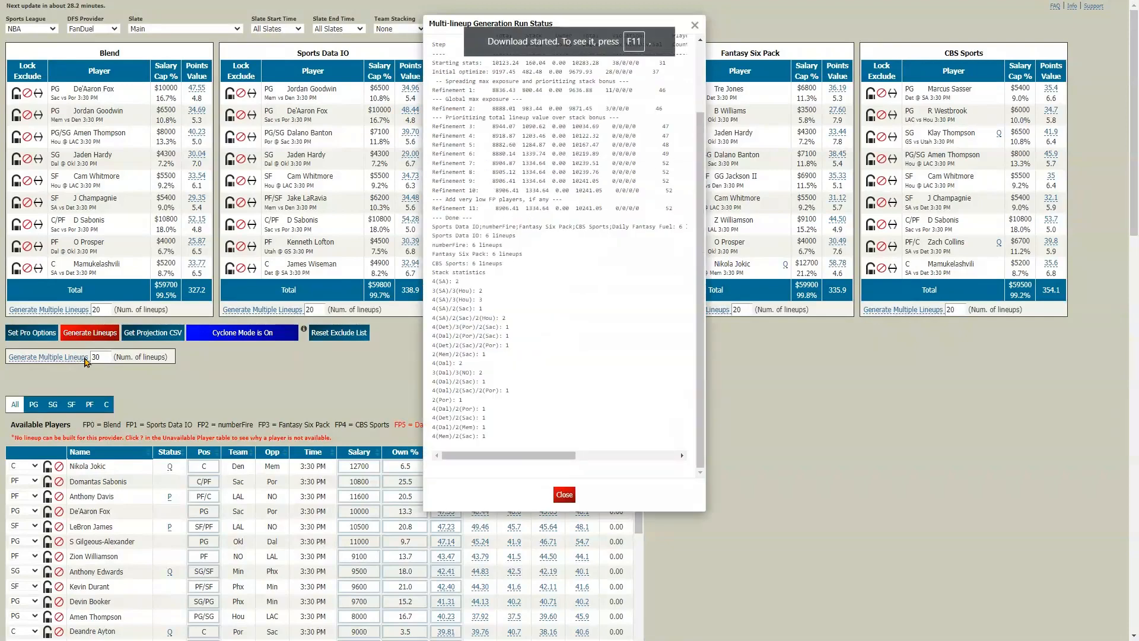
pyautogui.click(565, 494)
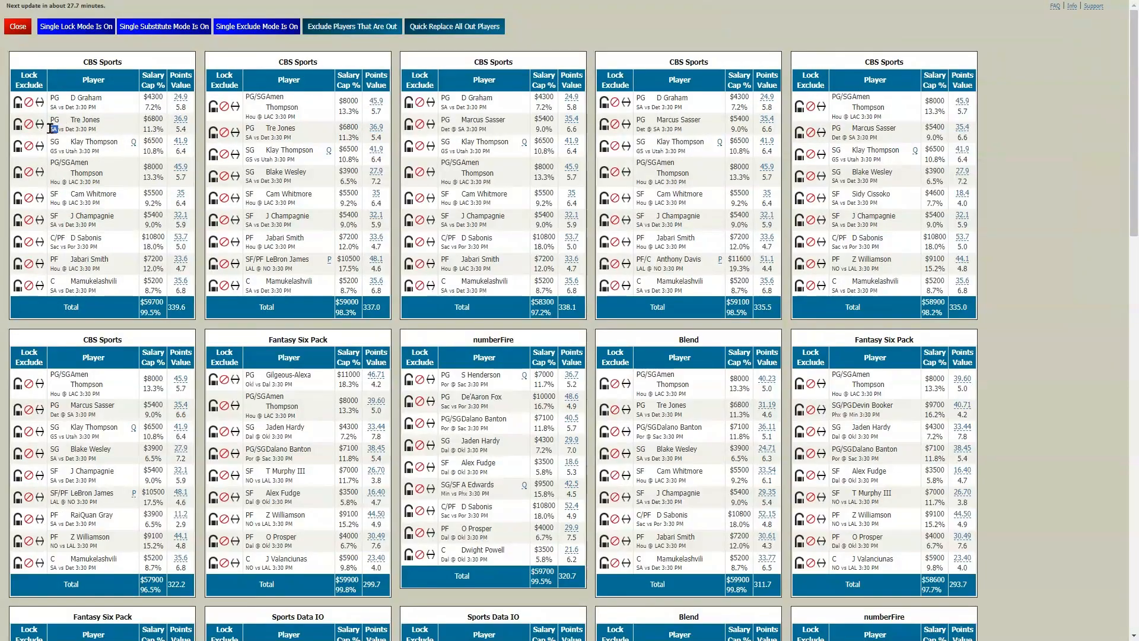
# Check which players in the first CBS Sports lineup share the same team, marking the SA and Hou labels
pyautogui.moveTo(59, 224); pyautogui.dragTo(51, 225)
pyautogui.moveTo(58, 290); pyautogui.dragTo(50, 290)
pyautogui.moveTo(61, 183); pyautogui.dragTo(52, 204)
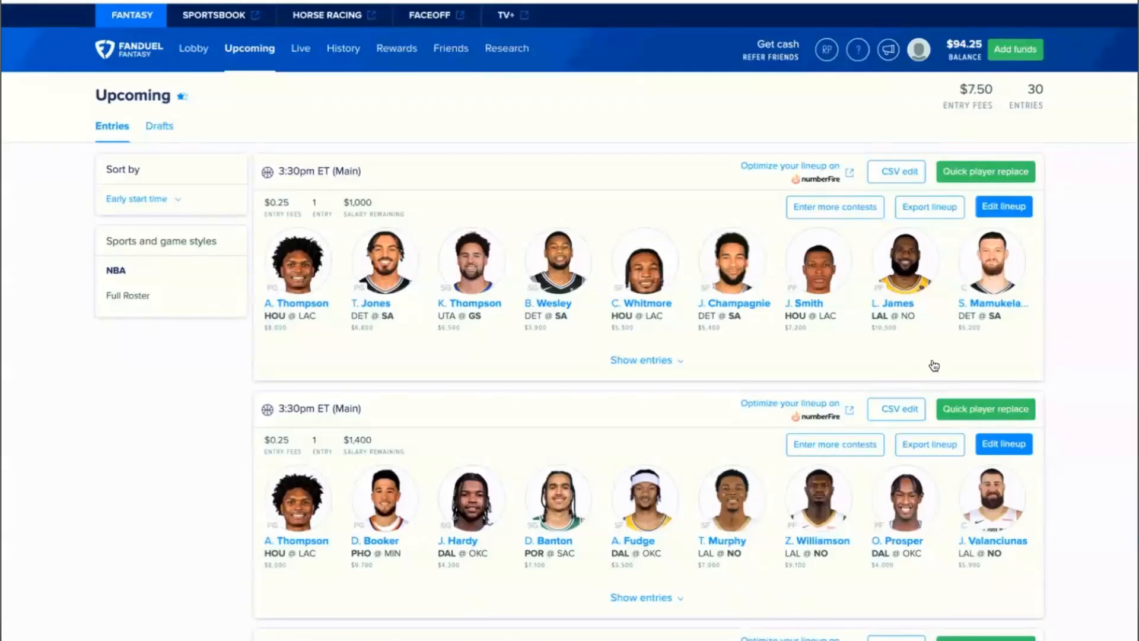
# Open FanDuel's Quick Player Replace for the NBA 3:30pm ET main slate and review all players used in the entries
pyautogui.click(999, 175)
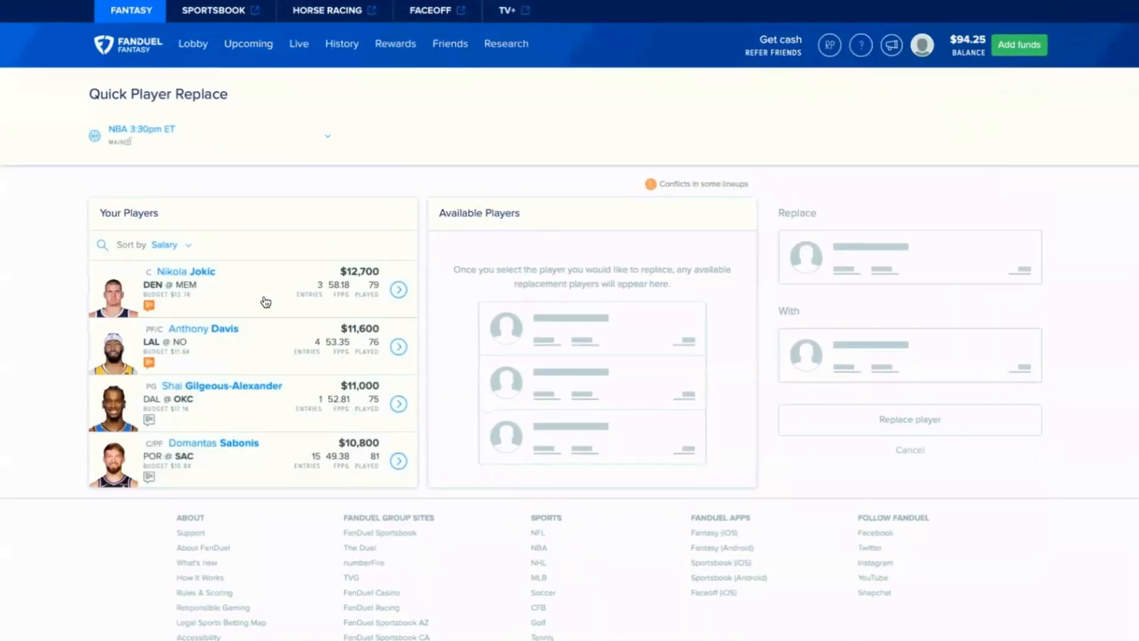
pyautogui.scroll(-7, 264, 302)
pyautogui.scroll(-12, 264, 302)
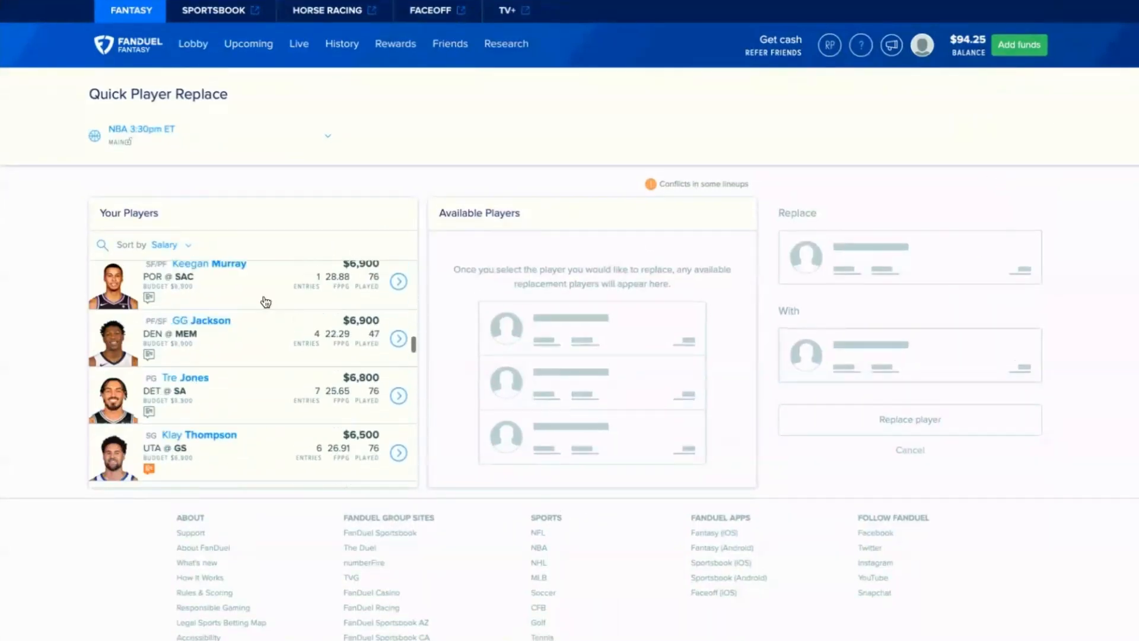
pyautogui.scroll(-12, 264, 301)
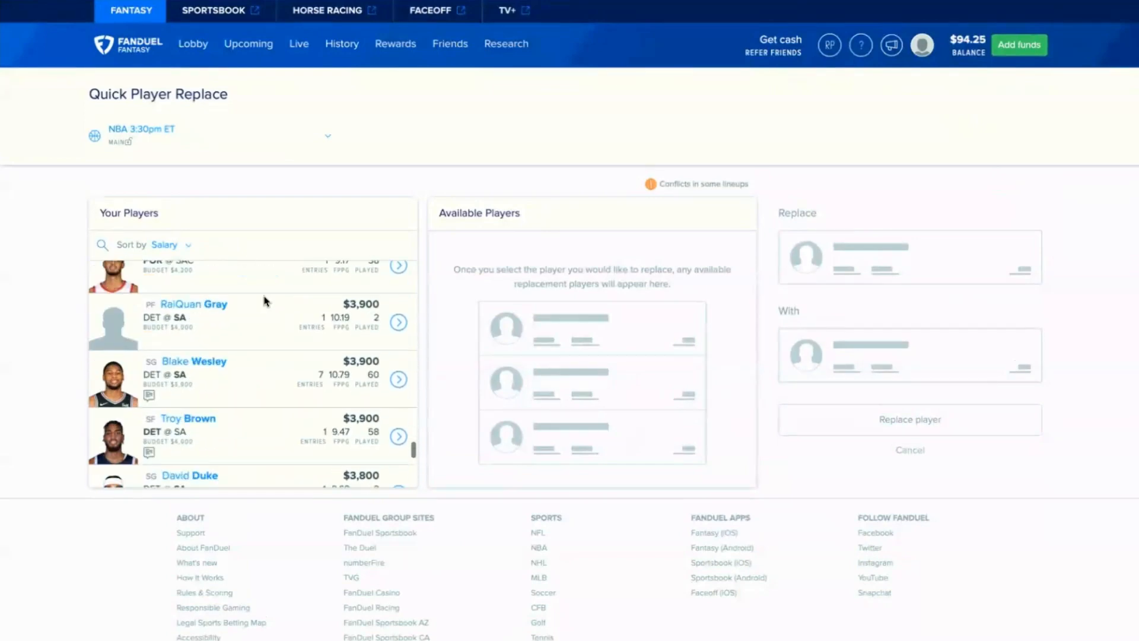
pyautogui.scroll(2, 266, 303)
pyautogui.scroll(-2, 266, 302)
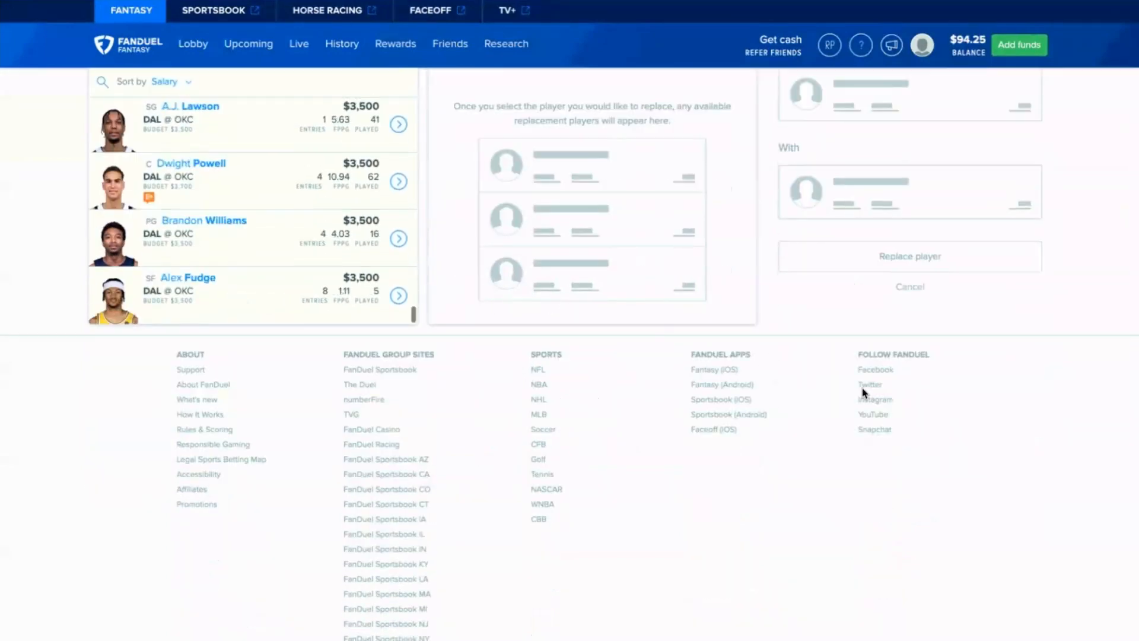
pyautogui.scroll(2, 865, 394)
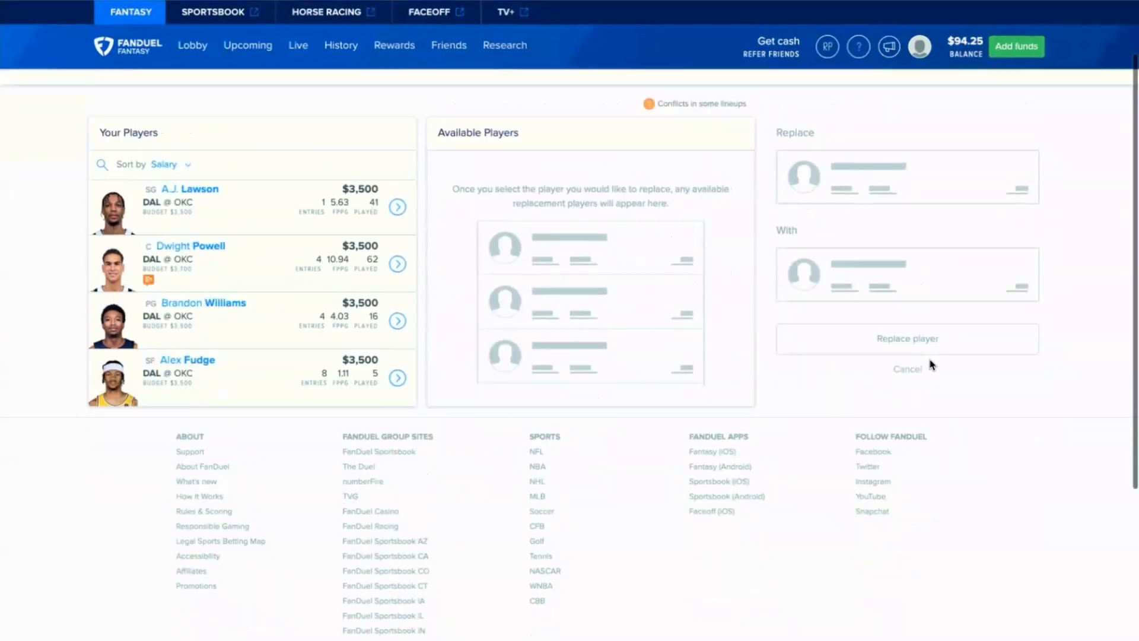
# Choose Jae'Sean Tate as the replacement for Alex Fudge in the NBA entries, and cancel the replacement
pyautogui.click(397, 380)
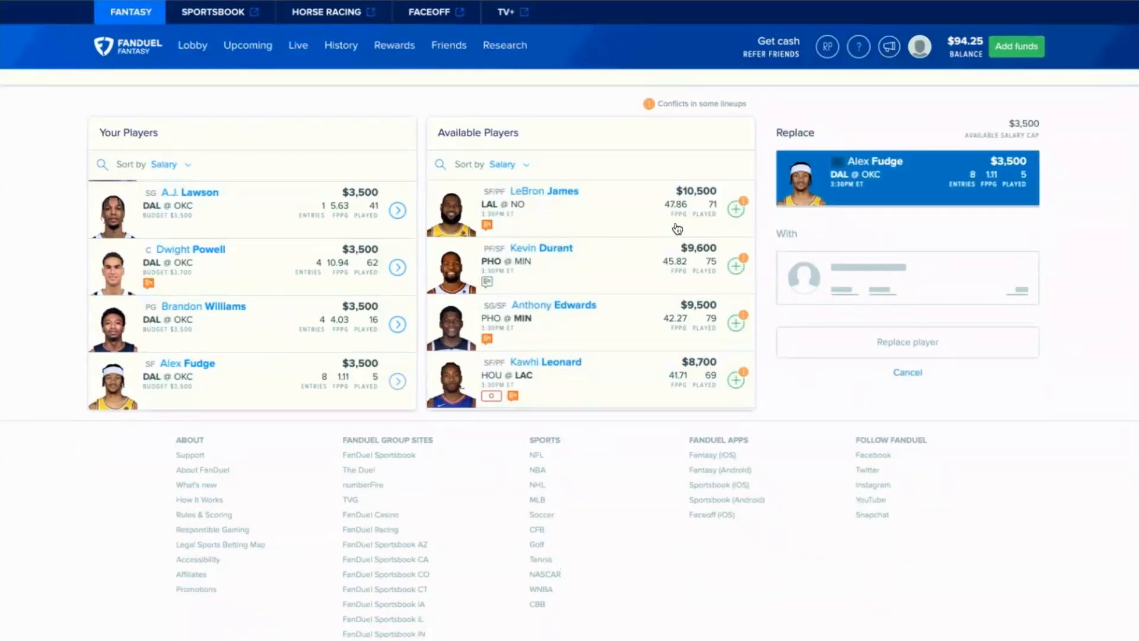
pyautogui.scroll(-10, 678, 229)
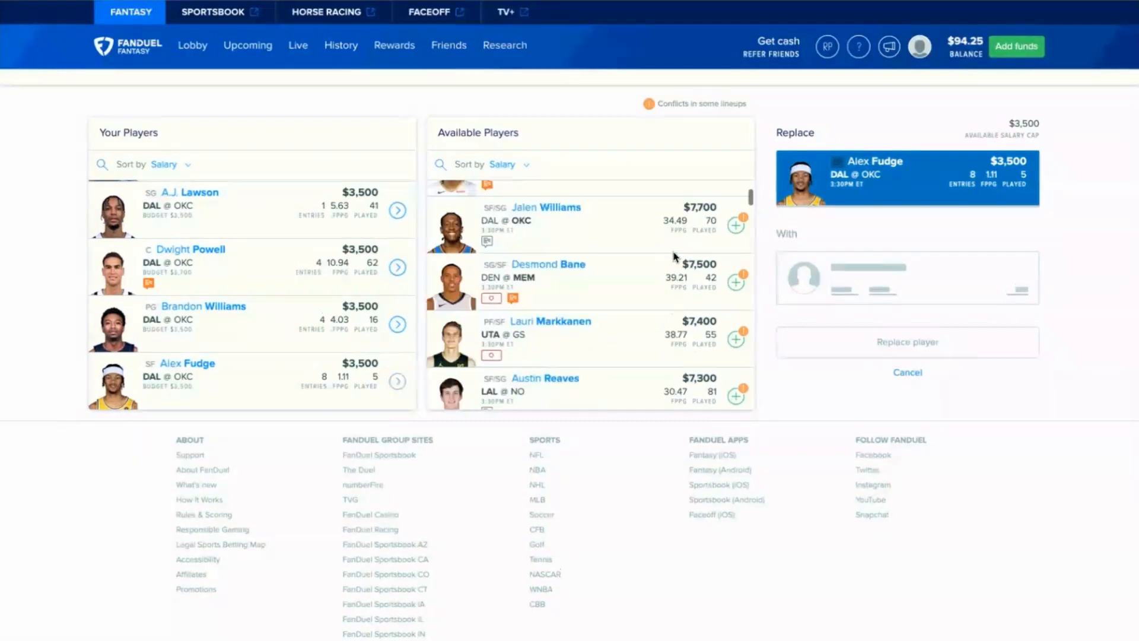
pyautogui.scroll(-8, 741, 232)
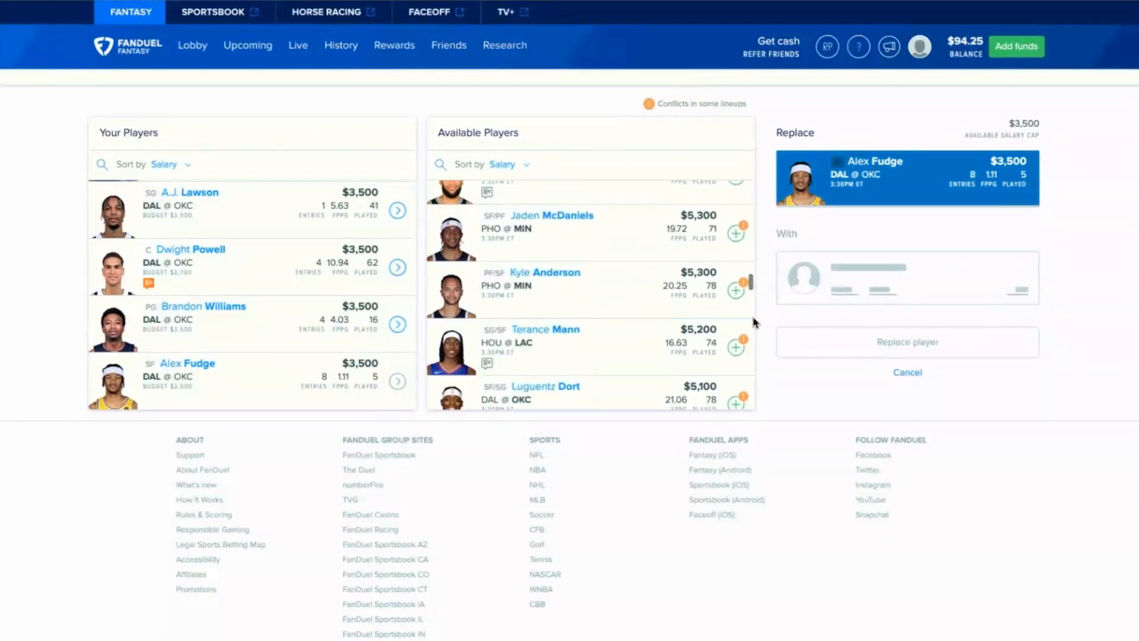
pyautogui.scroll(-5, 754, 326)
pyautogui.scroll(-10, 753, 356)
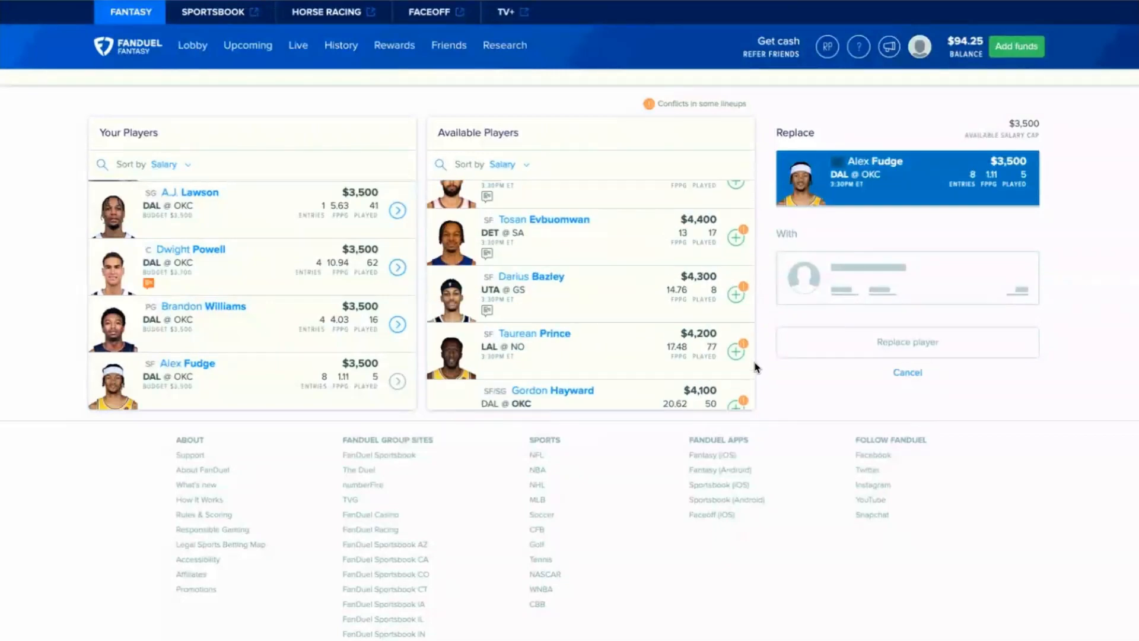
pyautogui.scroll(-1, 755, 375)
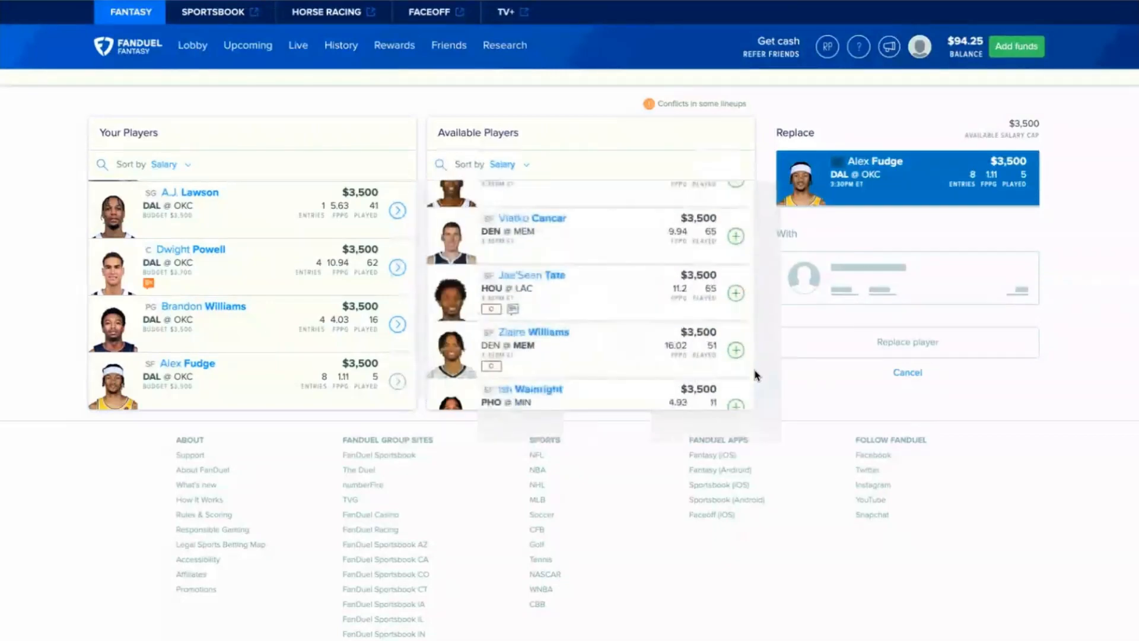
pyautogui.click(736, 294)
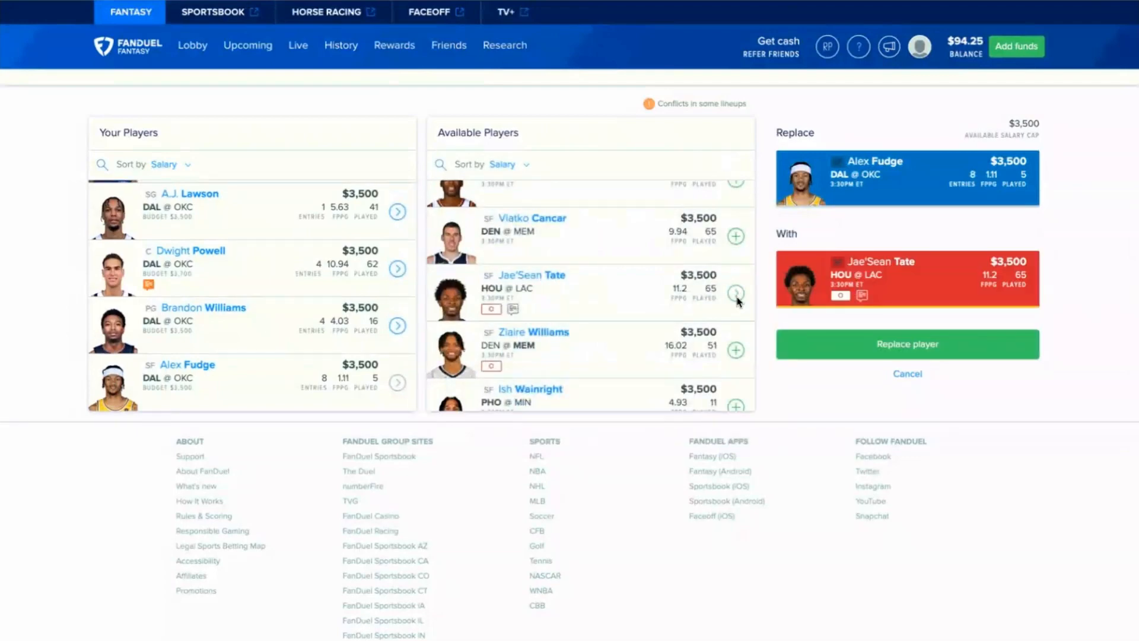
pyautogui.click(907, 374)
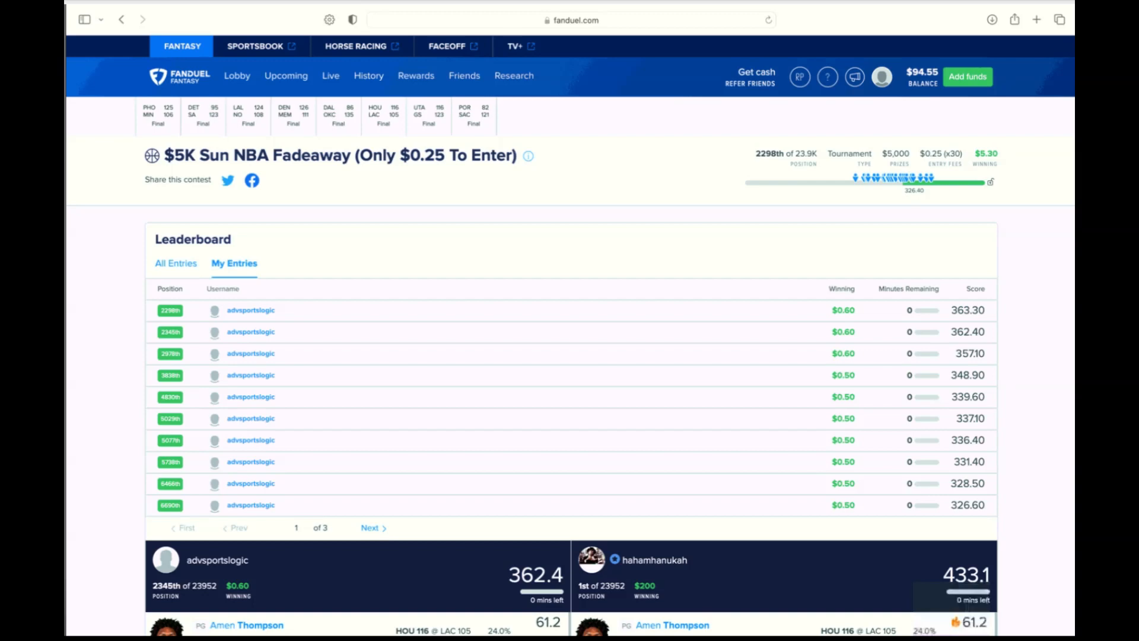
pyautogui.press('Right')
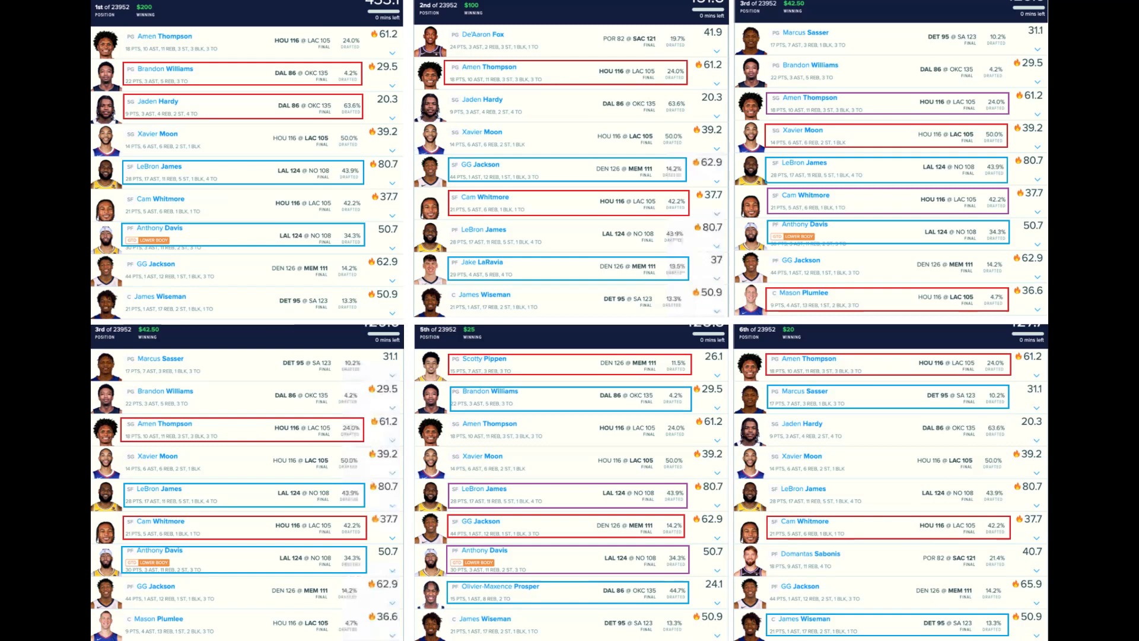
pyautogui.press('Right')
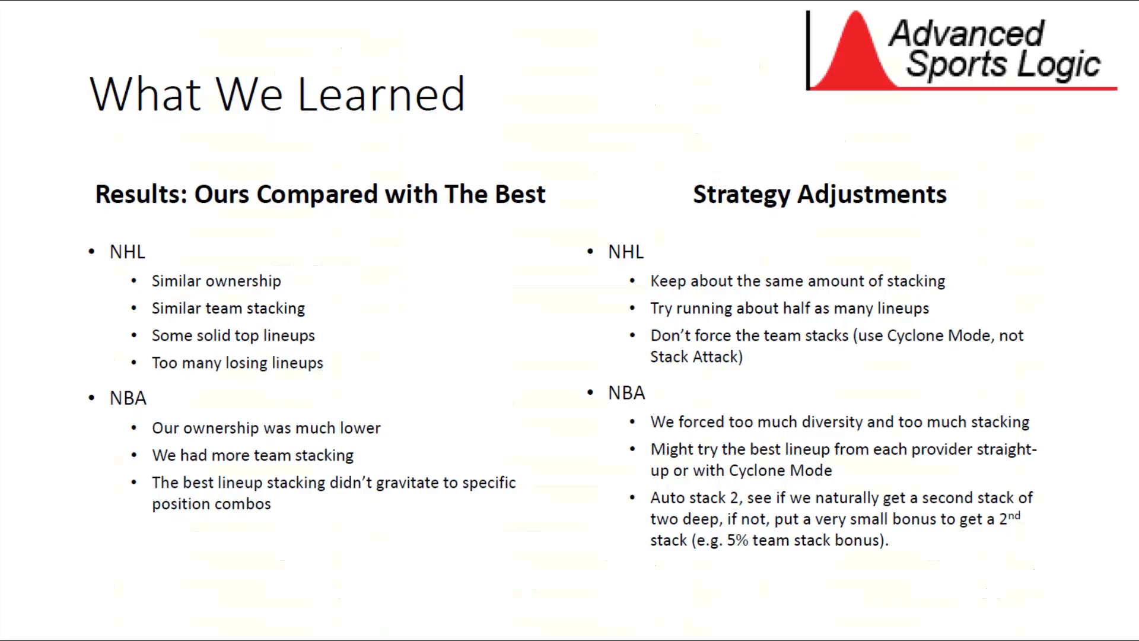